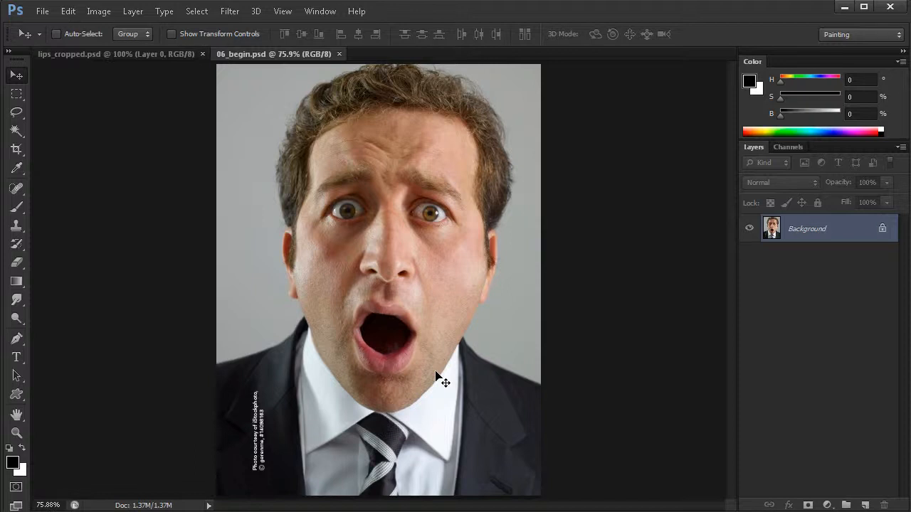
# Set up a crop frame that trims the photo's left side, including the photo credit, and the bottom of the suit and tie.
pyautogui.keyDown('ctrl'); pyautogui.click(263, 428); pyautogui.keyUp('ctrl')
pyautogui.keyDown('ctrl'); pyautogui.click(263, 429); pyautogui.keyUp('ctrl')
pyautogui.moveTo(297, 428); pyautogui.dragTo(290, 376)
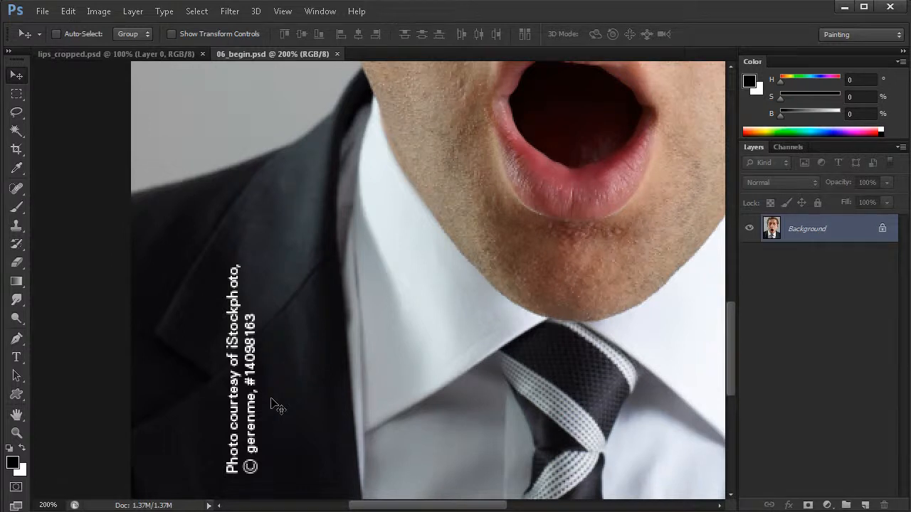
pyautogui.hotkey('ctrl', '0')
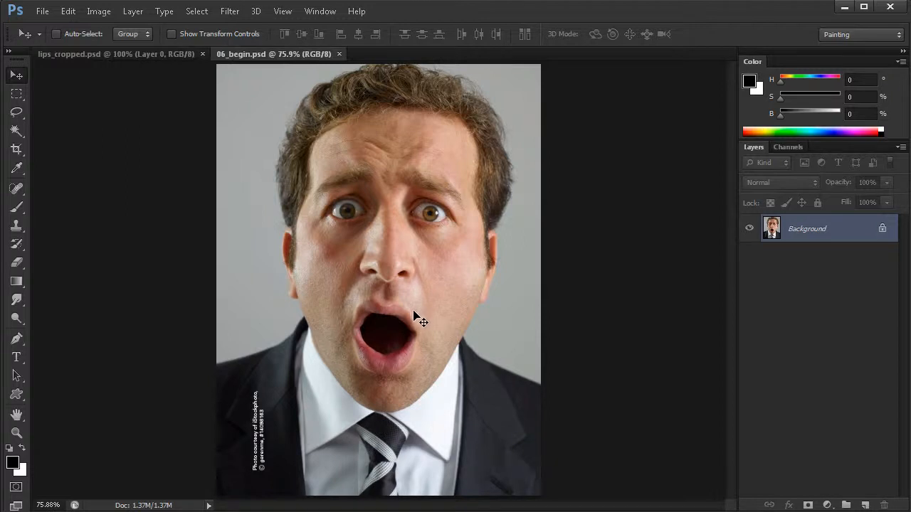
pyautogui.click(15, 151)
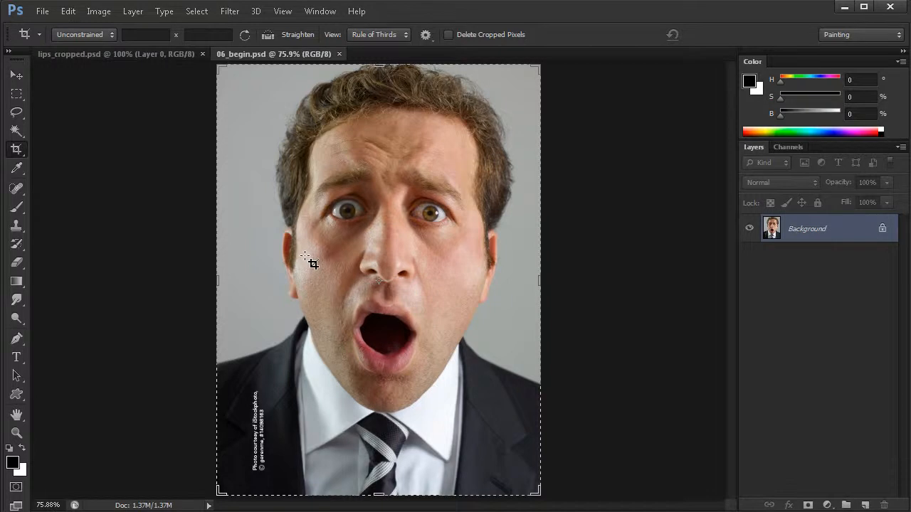
pyautogui.moveTo(216, 280); pyautogui.dragTo(261, 284)
pyautogui.moveTo(493, 491)
pyautogui.mouseDown()
pyautogui.moveTo(491, 455)
pyautogui.moveTo(491, 475)
pyautogui.mouseUp()
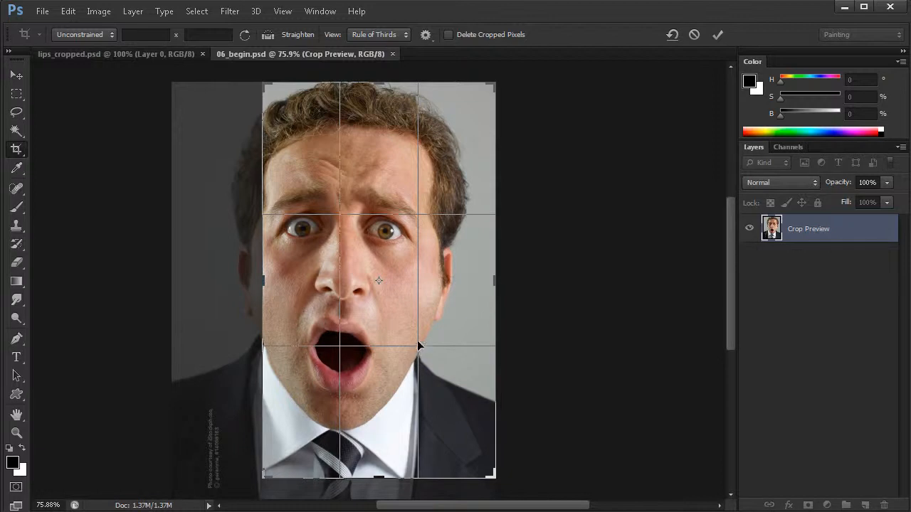
pyautogui.moveTo(494, 475); pyautogui.dragTo(490, 465)
# Reposition the portrait within the crop frame so the frame cuts slightly into the hair, and apply the crop.
pyautogui.moveTo(408, 382)
pyautogui.mouseDown()
pyautogui.moveTo(394, 382)
pyautogui.moveTo(400, 389)
pyautogui.mouseUp()
pyautogui.moveTo(374, 95); pyautogui.dragTo(375, 104)
pyautogui.moveTo(389, 307); pyautogui.dragTo(391, 317)
pyautogui.moveTo(435, 371); pyautogui.dragTo(432, 375)
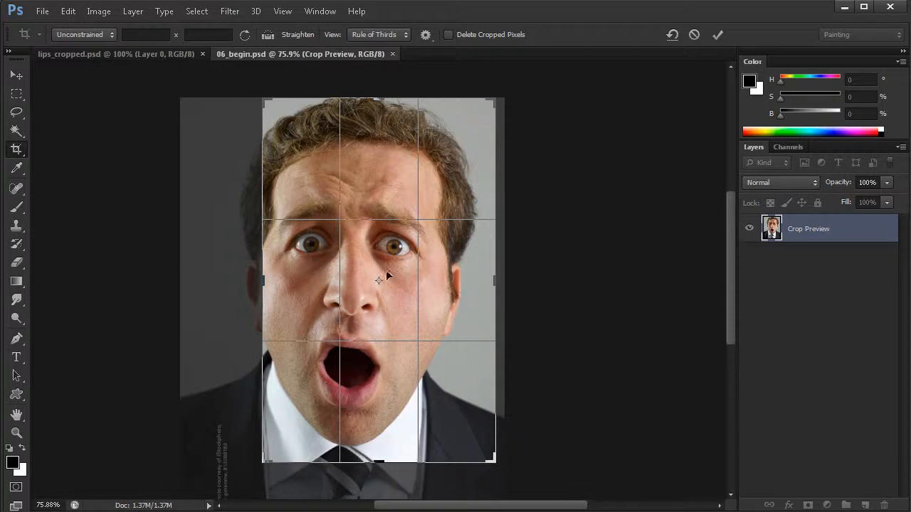
pyautogui.moveTo(400, 355); pyautogui.dragTo(402, 346)
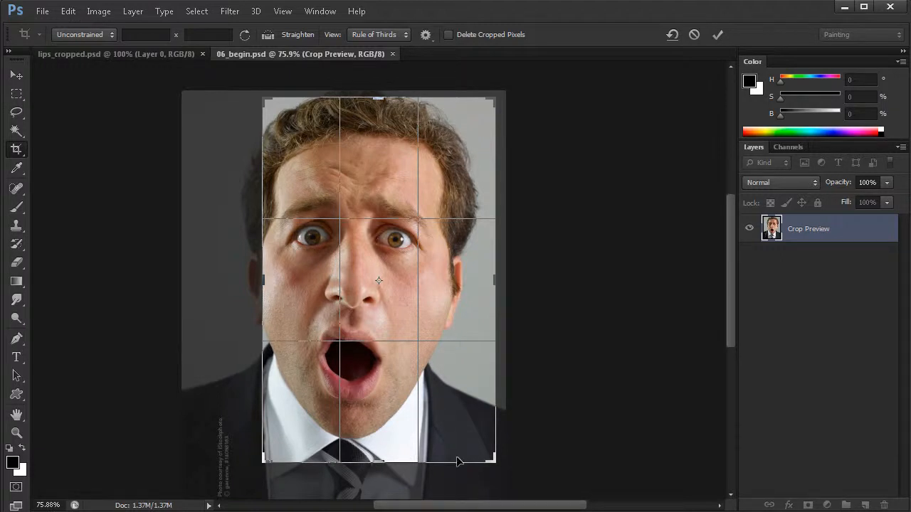
pyautogui.press('Return')
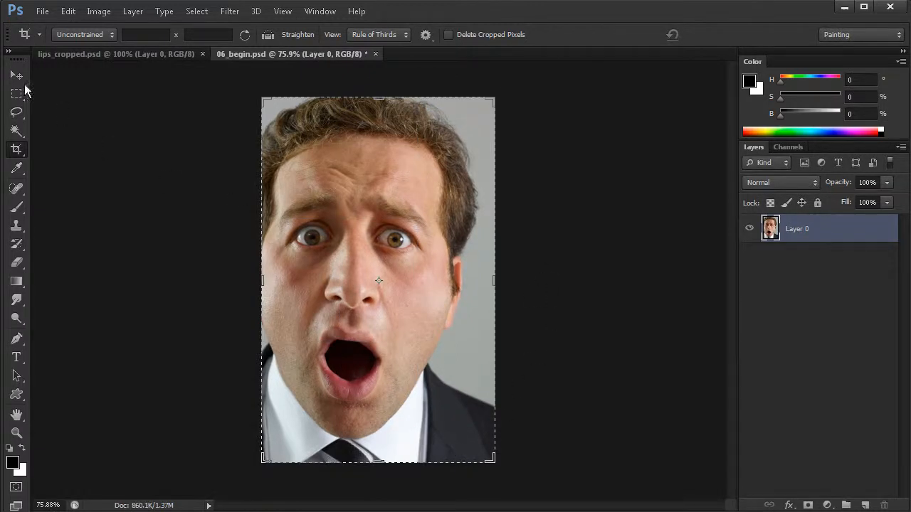
# Try shifting the cropped portrait layer within the canvas with the Move tool, and undo the move.
pyautogui.click(16, 75)
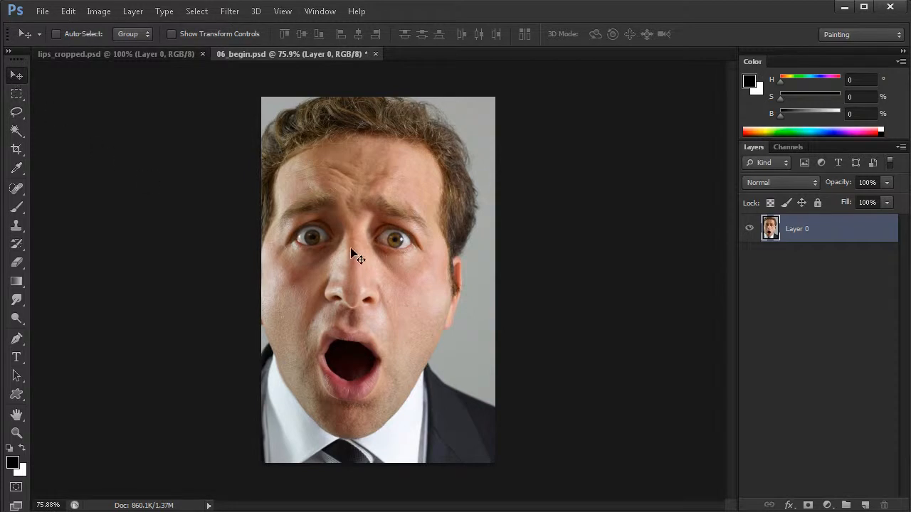
pyautogui.moveTo(357, 250)
pyautogui.mouseDown()
pyautogui.moveTo(356, 271)
pyautogui.moveTo(436, 254)
pyautogui.moveTo(357, 274)
pyautogui.moveTo(325, 262)
pyautogui.moveTo(311, 232)
pyautogui.moveTo(350, 242)
pyautogui.mouseUp()
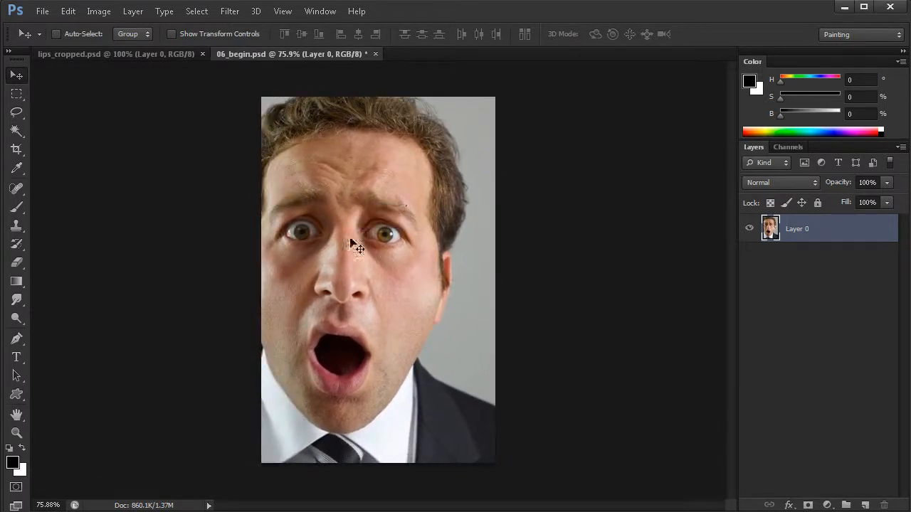
pyautogui.hotkey('ctrl', 'z')
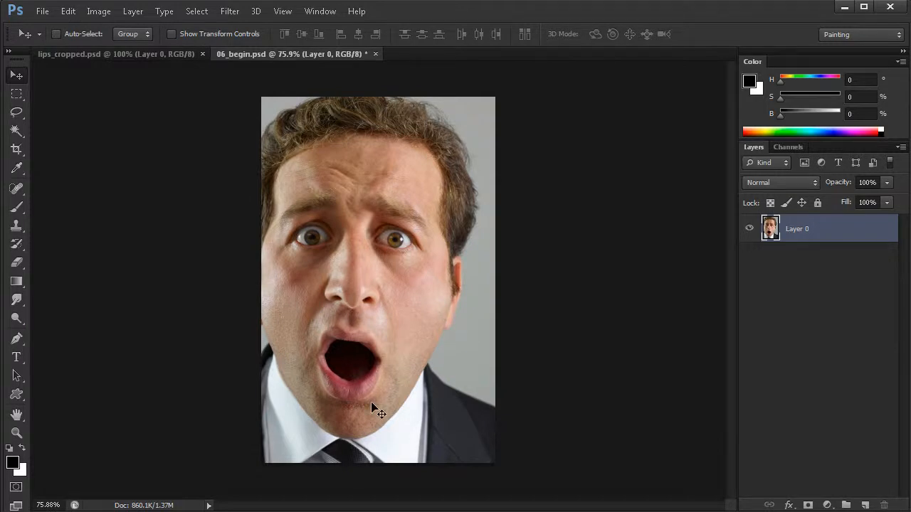
# Add a Hue/Saturation adjustment layer above the portrait and reduce its Saturation to -40.
pyautogui.click(826, 505)
pyautogui.click(841, 368)
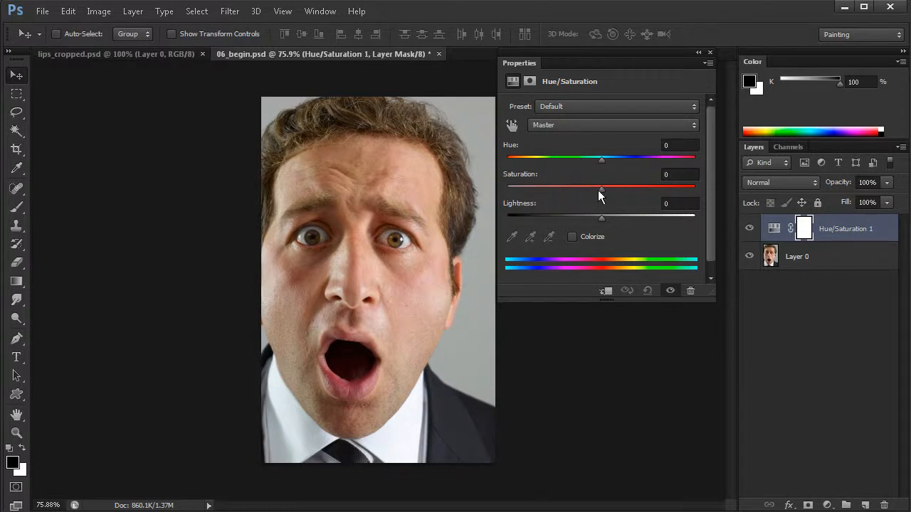
pyautogui.moveTo(601, 192); pyautogui.dragTo(563, 189)
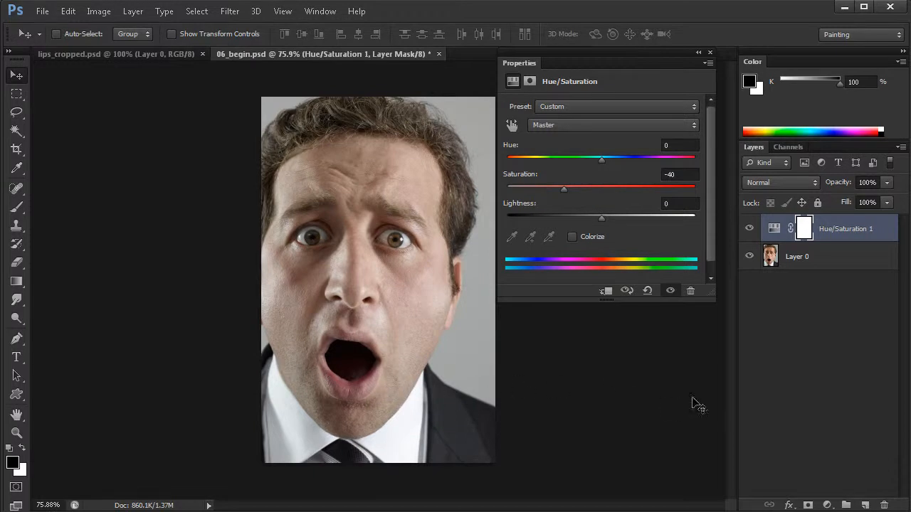
pyautogui.click(709, 53)
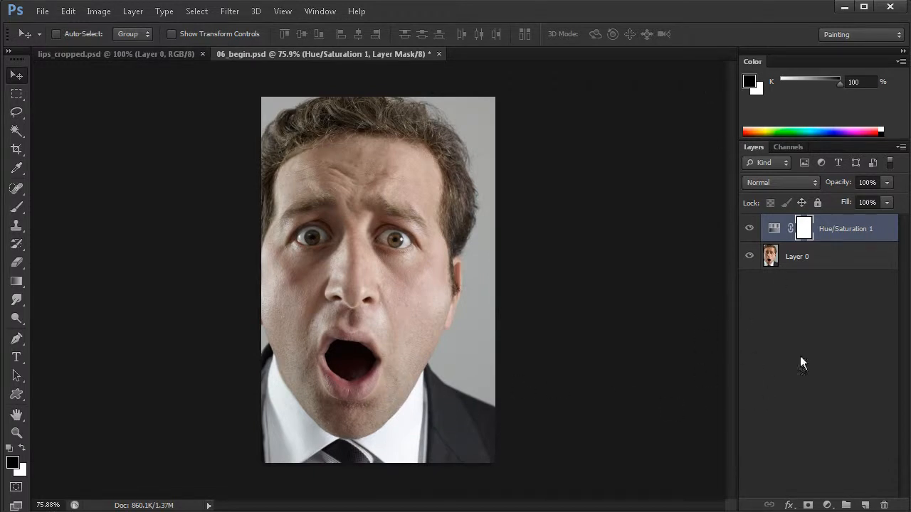
# Add a Brightness/Contrast adjustment layer above the Hue/Saturation layer and set its Contrast to 41.
pyautogui.click(827, 506)
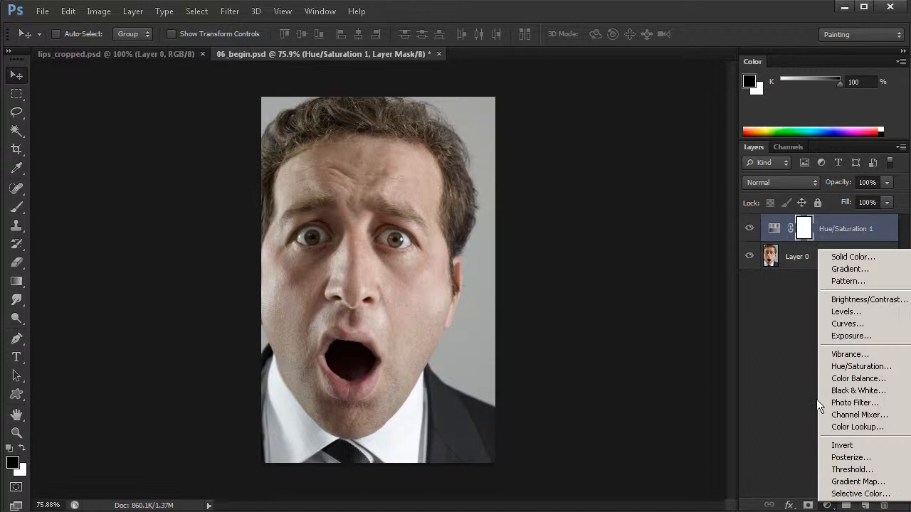
pyautogui.click(874, 306)
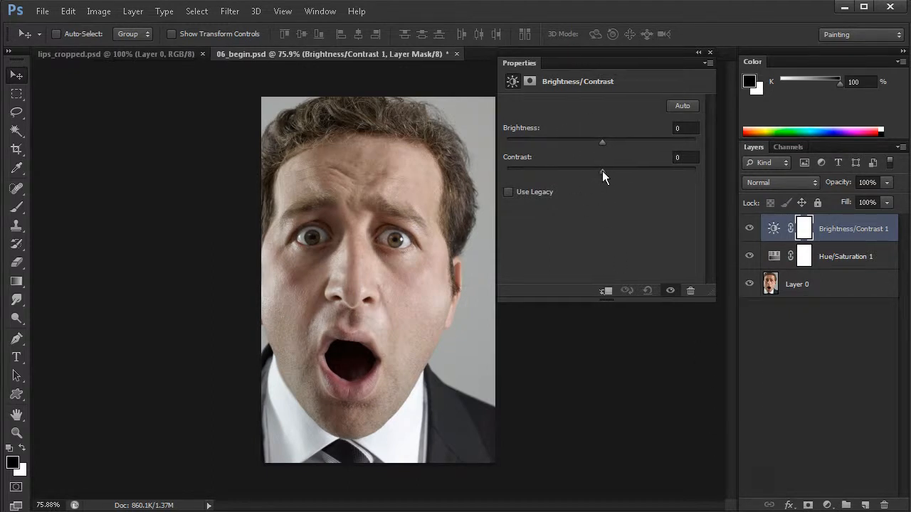
pyautogui.moveTo(601, 172); pyautogui.dragTo(516, 172)
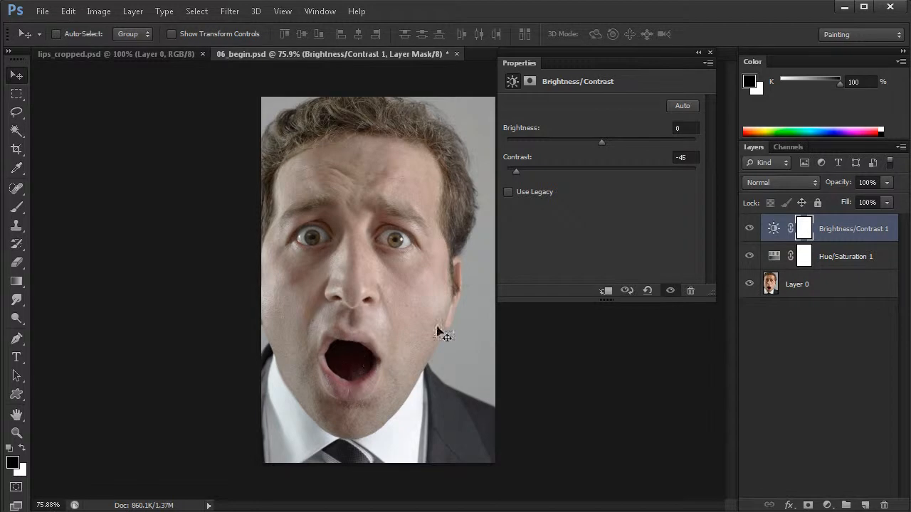
pyautogui.moveTo(516, 172); pyautogui.dragTo(627, 168)
pyautogui.moveTo(627, 168); pyautogui.dragTo(638, 168)
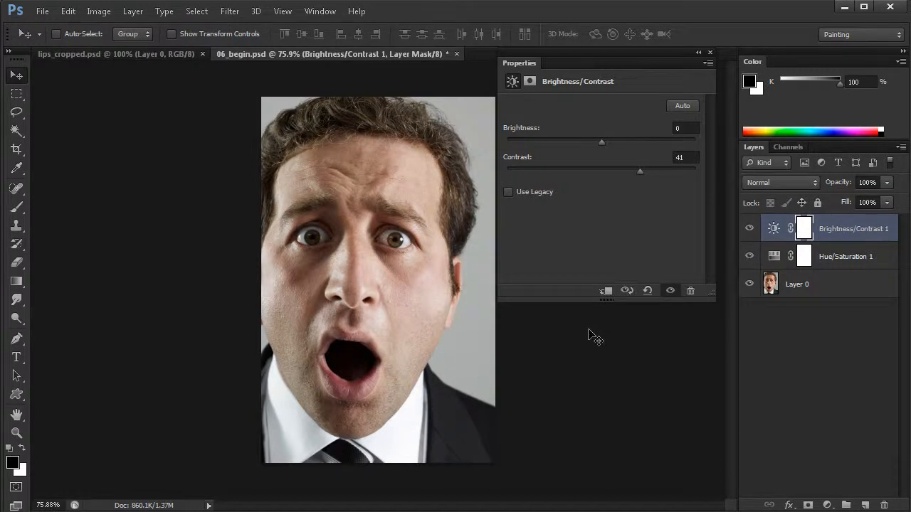
pyautogui.click(709, 56)
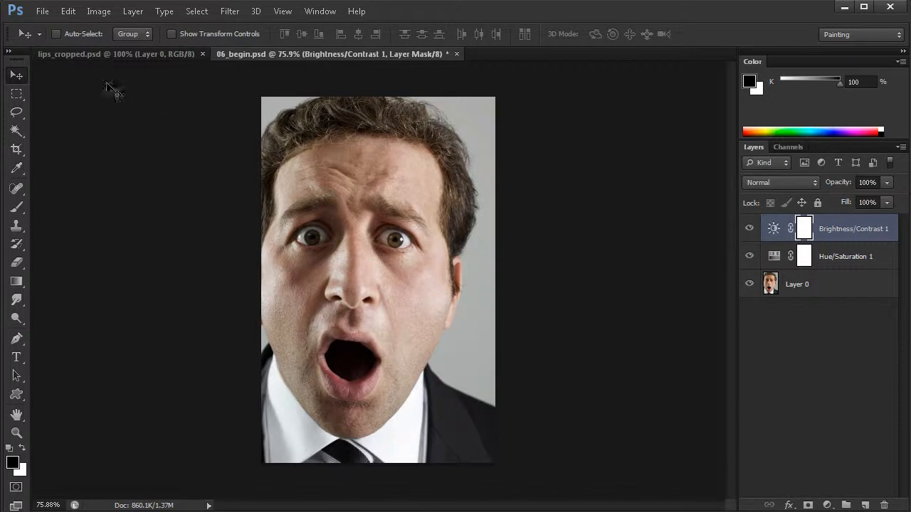
# Place lips_cropped.psd from the Referenced Files folder onto the man's cheek, centred at X 297 px and Y 388.50 px.
pyautogui.click(43, 12)
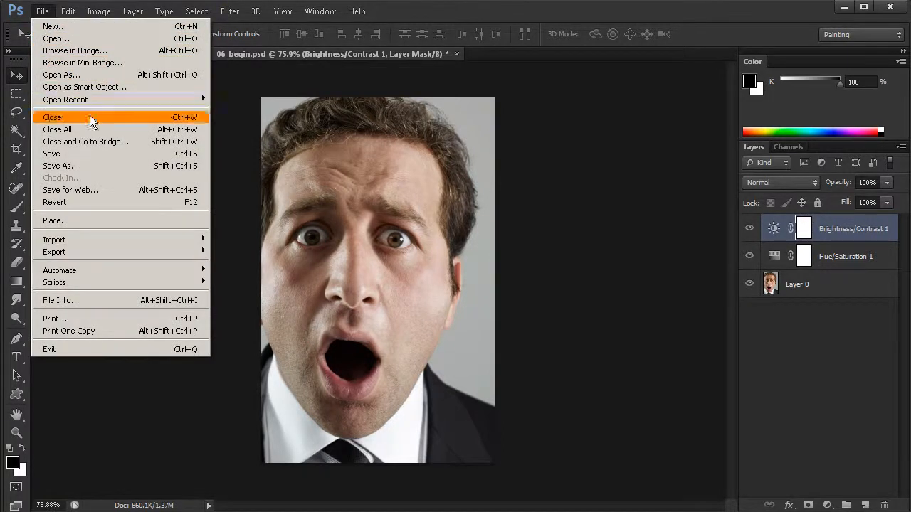
pyautogui.click(93, 220)
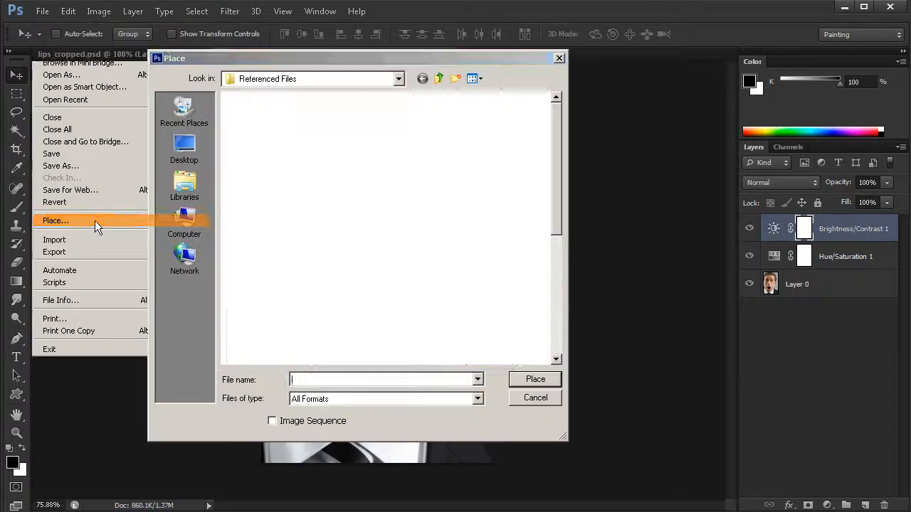
pyautogui.moveTo(404, 59); pyautogui.dragTo(430, 59)
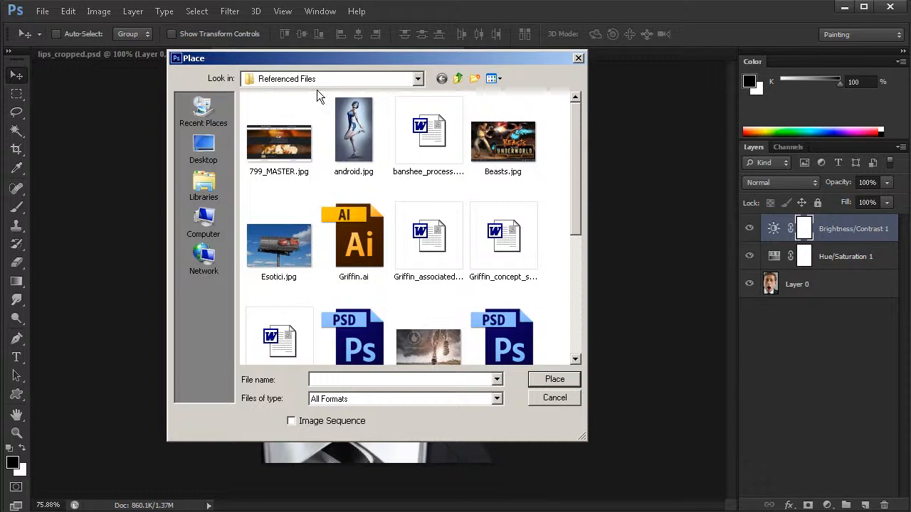
pyautogui.moveTo(569, 161); pyautogui.dragTo(527, 289)
pyautogui.click(278, 226)
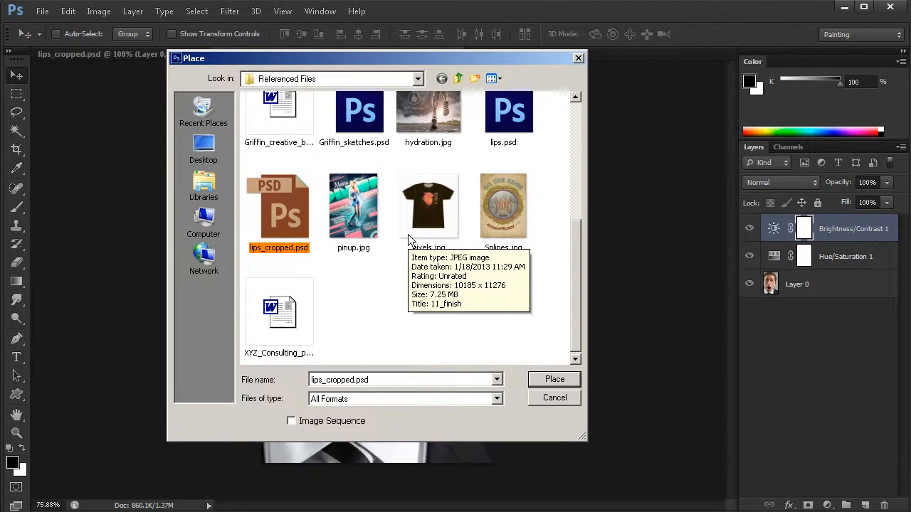
pyautogui.click(554, 380)
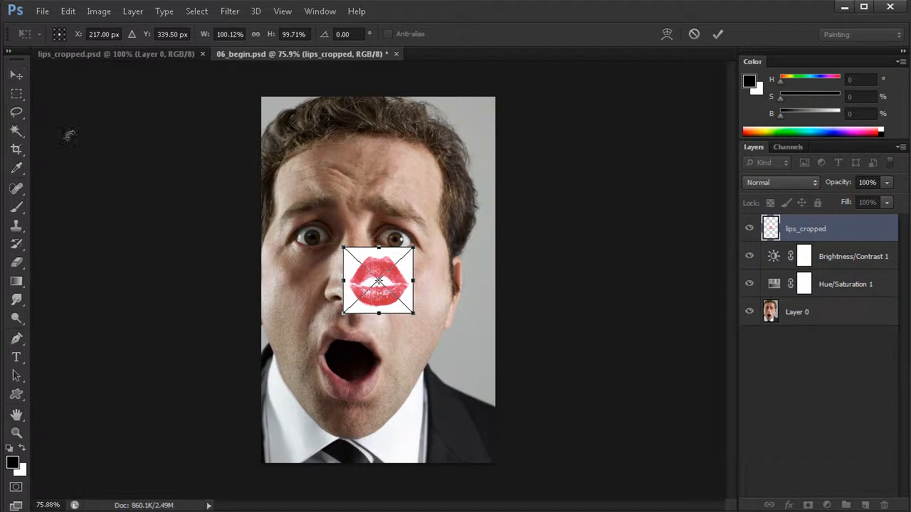
pyautogui.moveTo(376, 267); pyautogui.dragTo(434, 296)
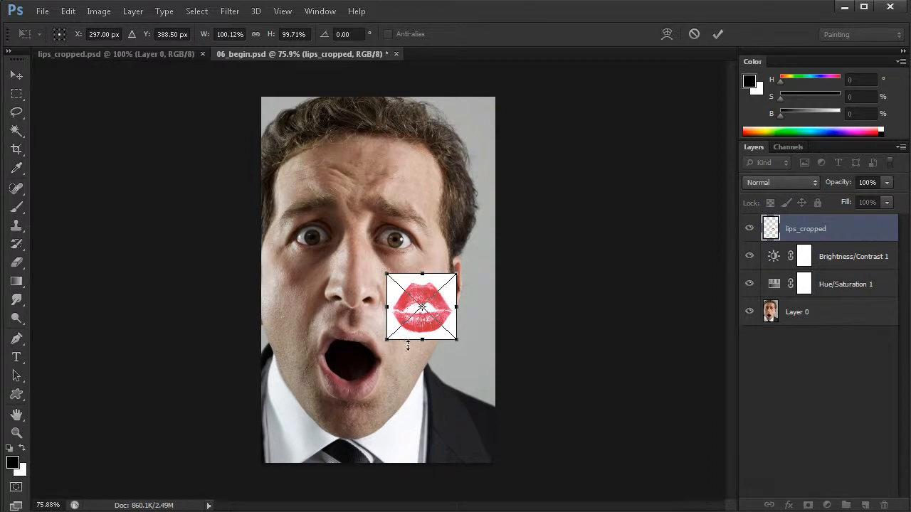
pyautogui.press('Return')
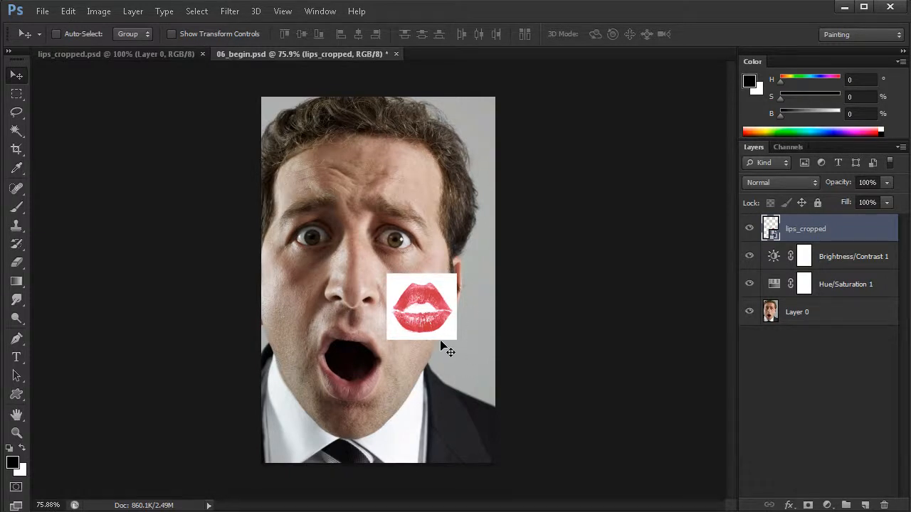
# Open the lips_cropped smart object's contents to examine its layers, and close it without editing.
pyautogui.doubleClick(769, 229)
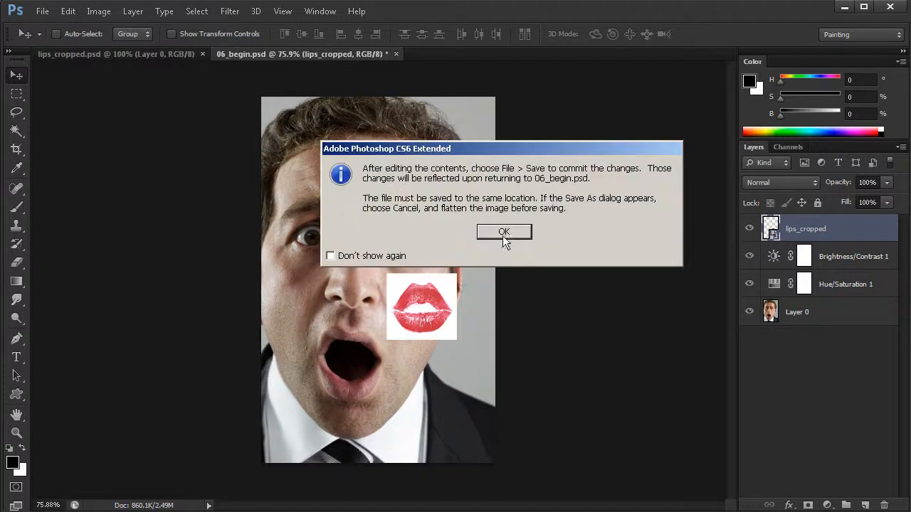
pyautogui.click(500, 235)
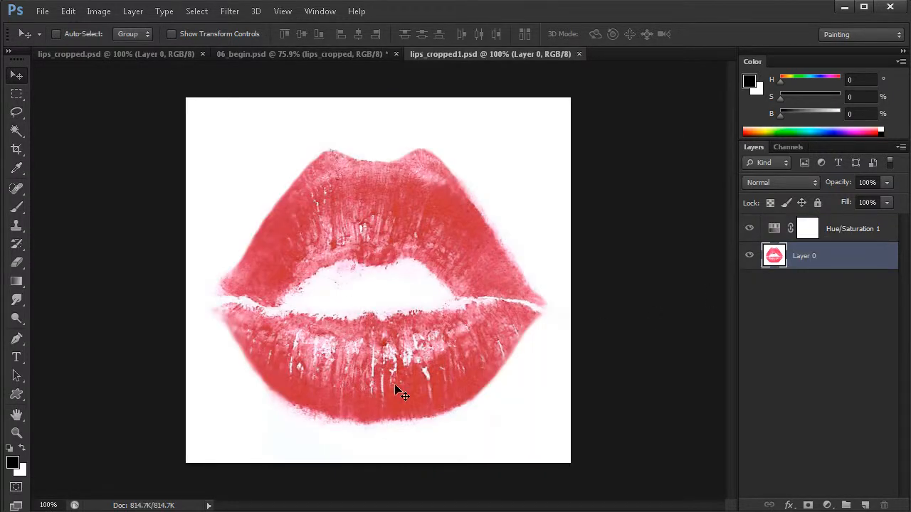
pyautogui.click(578, 54)
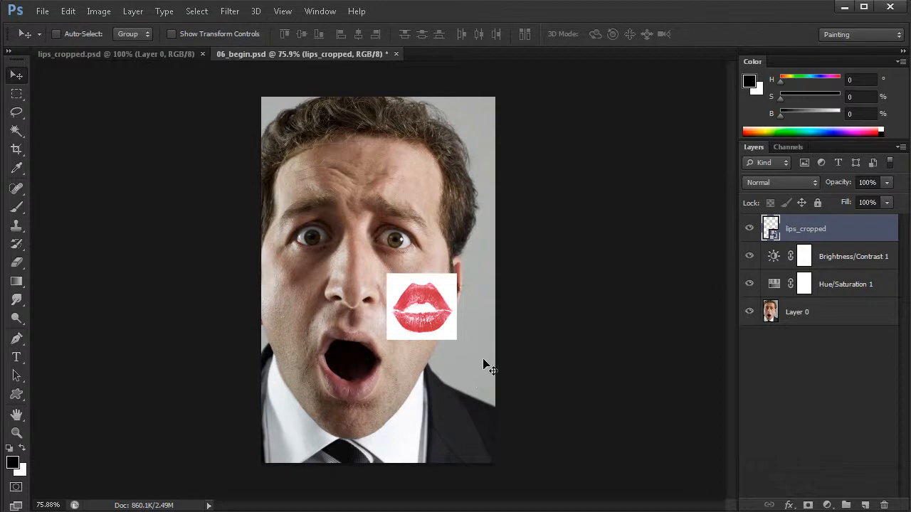
# Set the lips_cropped layer's blend mode to Multiply and move the lip print slightly lower and outward on the cheek.
pyautogui.click(784, 183)
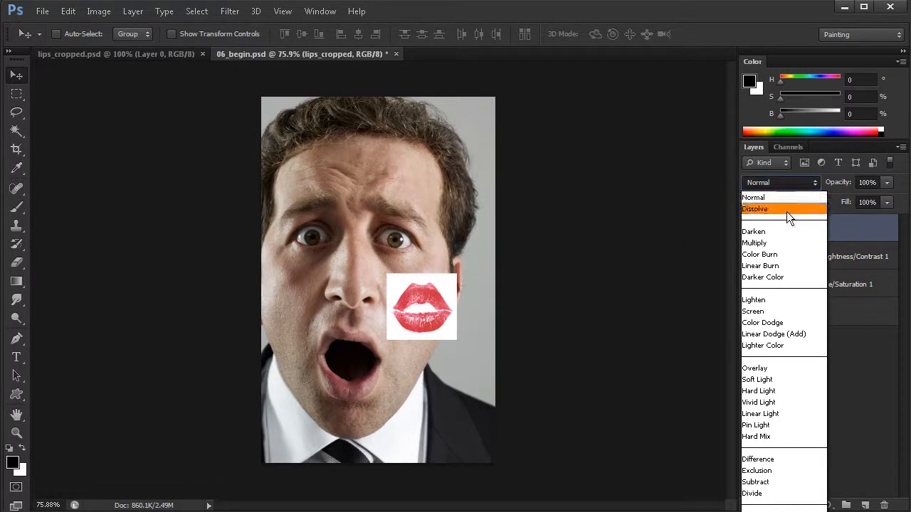
pyautogui.click(784, 245)
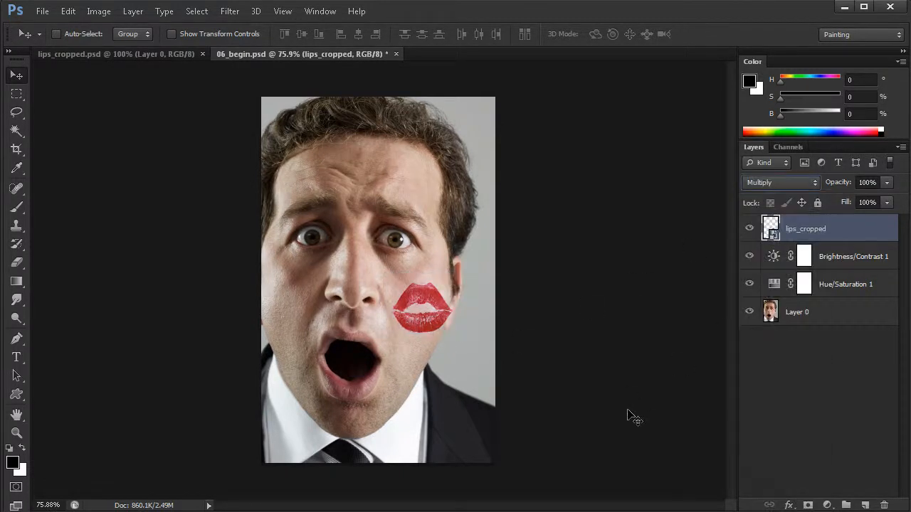
pyautogui.keyDown('ctrl'); pyautogui.click(429, 317); pyautogui.keyUp('ctrl')
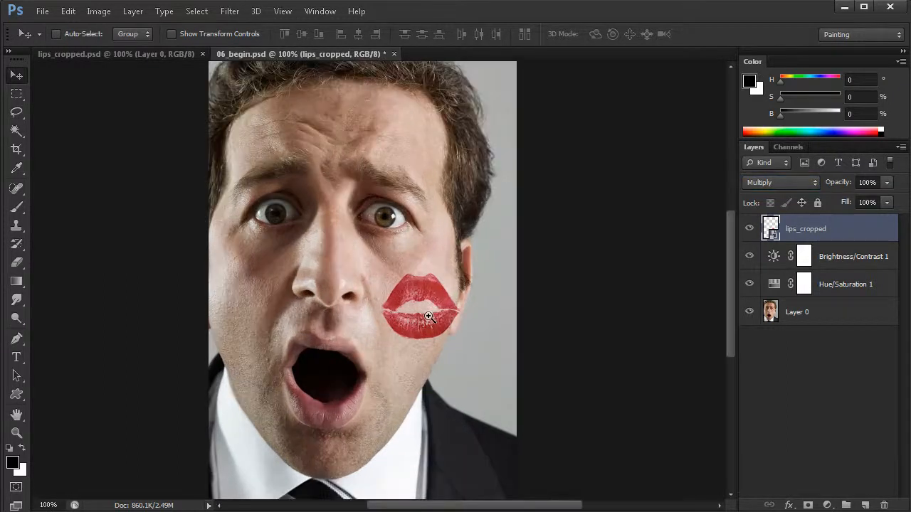
pyautogui.keyDown('ctrl'); pyautogui.click(429, 317); pyautogui.keyUp('ctrl')
pyautogui.moveTo(421, 331); pyautogui.dragTo(432, 354)
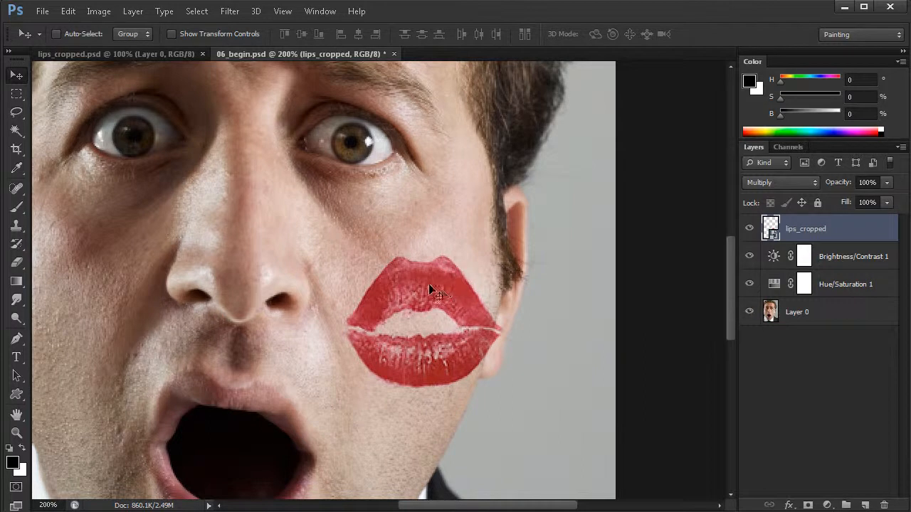
pyautogui.moveTo(444, 290)
pyautogui.mouseDown()
pyautogui.moveTo(390, 148)
pyautogui.moveTo(449, 275)
pyautogui.moveTo(450, 302)
pyautogui.mouseUp()
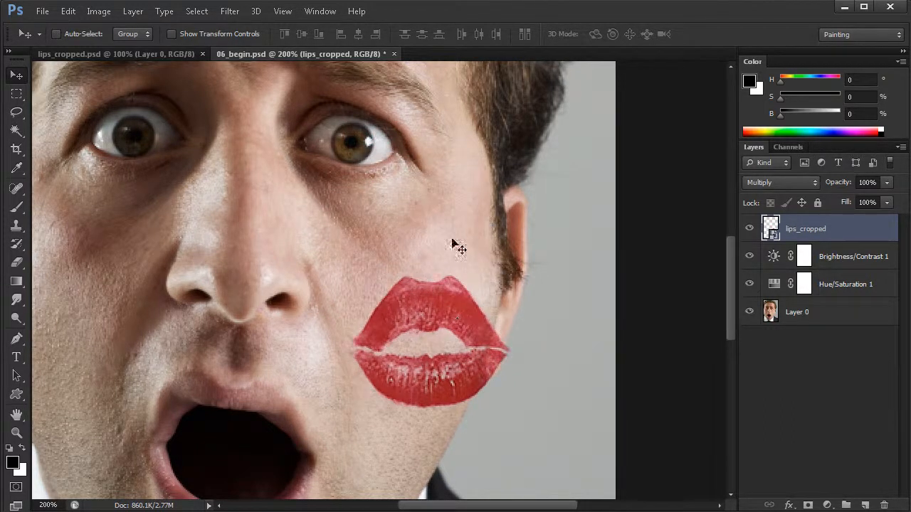
pyautogui.moveTo(438, 357); pyautogui.dragTo(430, 342)
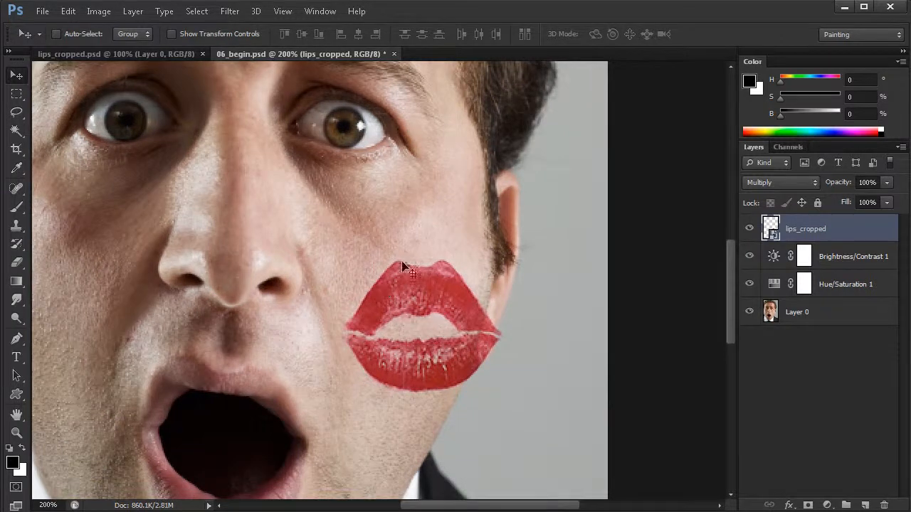
pyautogui.keyDown('ctrl'); pyautogui.keyDown('alt'); pyautogui.click(417, 342); pyautogui.keyUp('alt'); pyautogui.keyUp('ctrl')
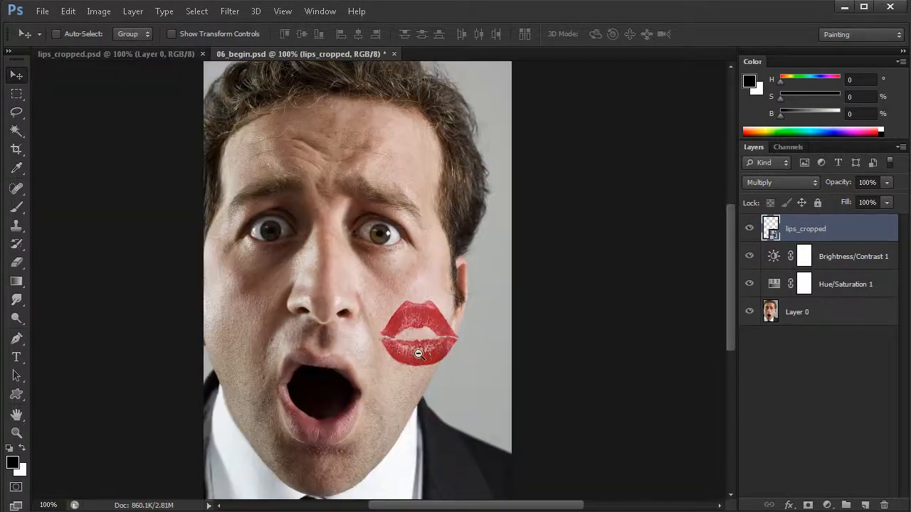
# Nudge the lip print slightly outward on the cheek and scale it down to about 88.5% with Free Transform.
pyautogui.moveTo(417, 372); pyautogui.dragTo(405, 354)
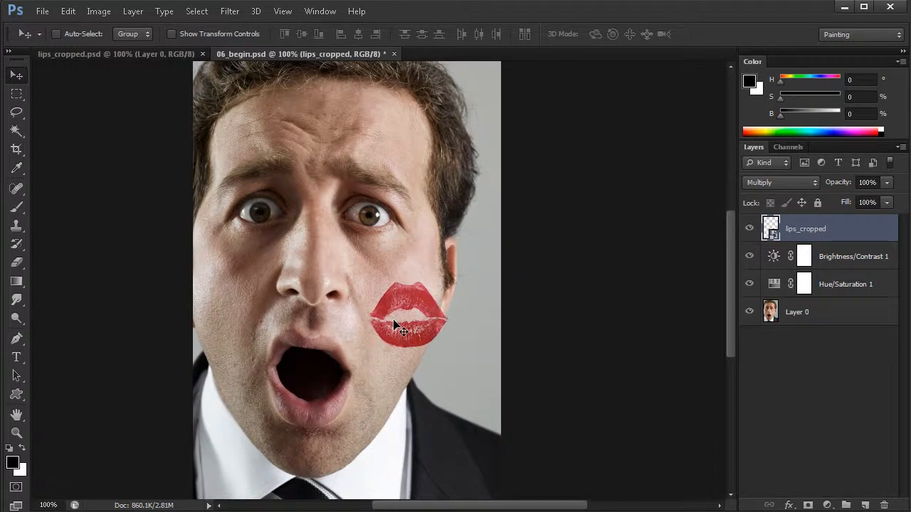
pyautogui.moveTo(420, 302)
pyautogui.mouseDown()
pyautogui.moveTo(405, 375)
pyautogui.moveTo(426, 290)
pyautogui.moveTo(425, 299)
pyautogui.mouseUp()
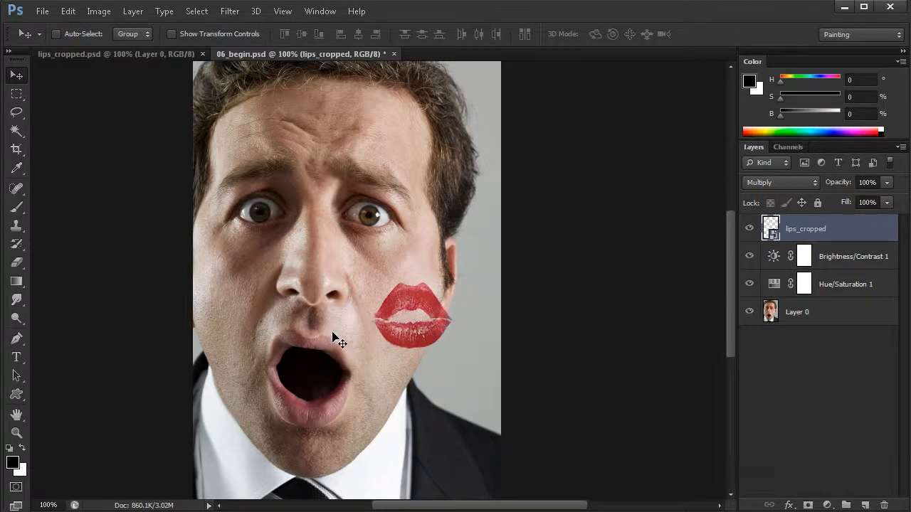
pyautogui.click(68, 12)
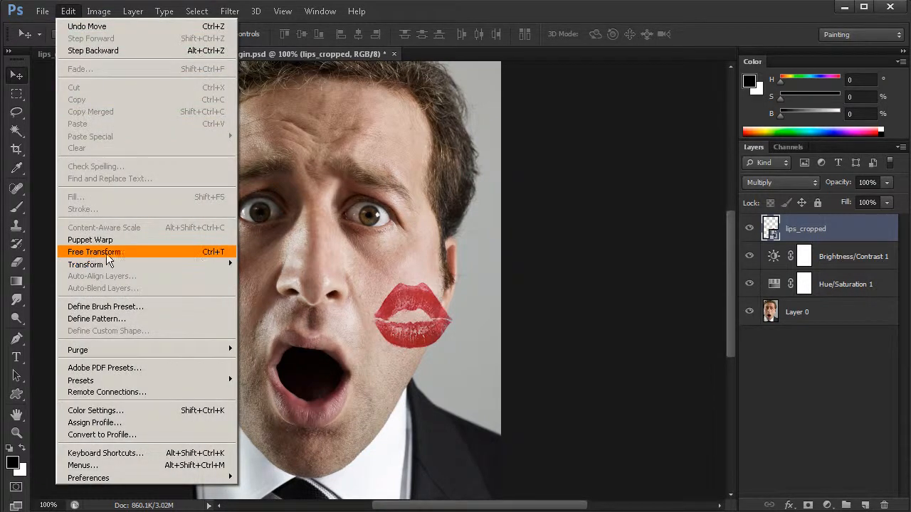
pyautogui.click(213, 253)
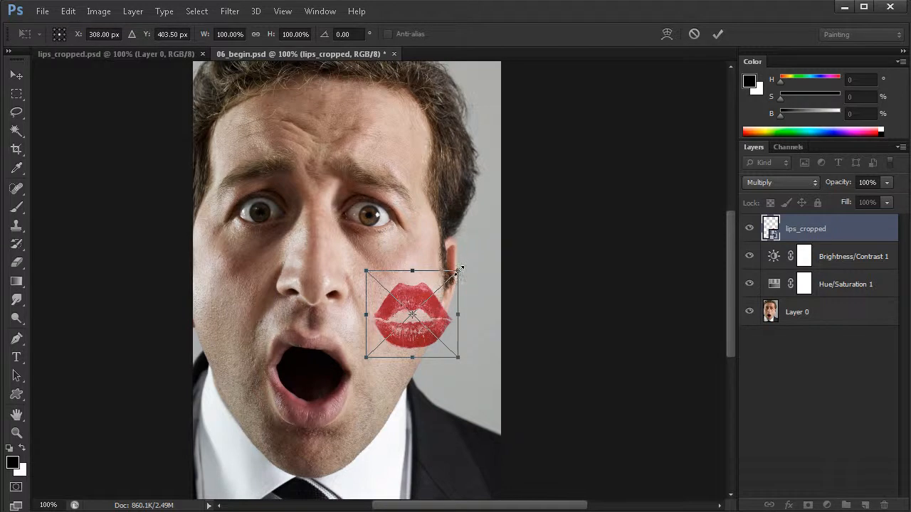
pyautogui.moveTo(457, 269)
pyautogui.mouseDown()
pyautogui.moveTo(489, 197)
pyautogui.moveTo(487, 175)
pyautogui.moveTo(476, 246)
pyautogui.moveTo(459, 277)
pyautogui.moveTo(454, 220)
pyautogui.moveTo(460, 269)
pyautogui.moveTo(482, 228)
pyautogui.moveTo(436, 276)
pyautogui.moveTo(459, 256)
pyautogui.moveTo(435, 293)
pyautogui.moveTo(450, 273)
pyautogui.moveTo(447, 281)
pyautogui.mouseUp()
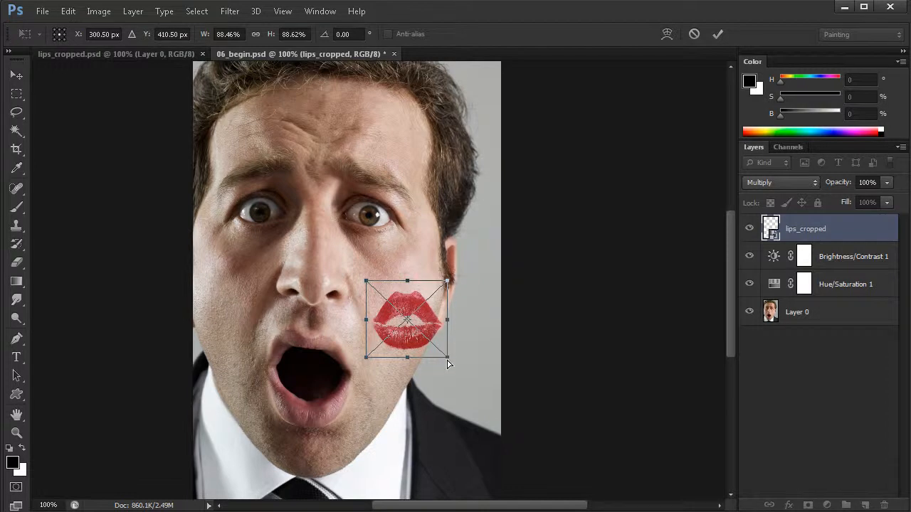
# Rotate the lip print about -33° and move it to about X 309 px, Y 402 px on the outer cheek.
pyautogui.moveTo(448, 361); pyautogui.dragTo(436, 398)
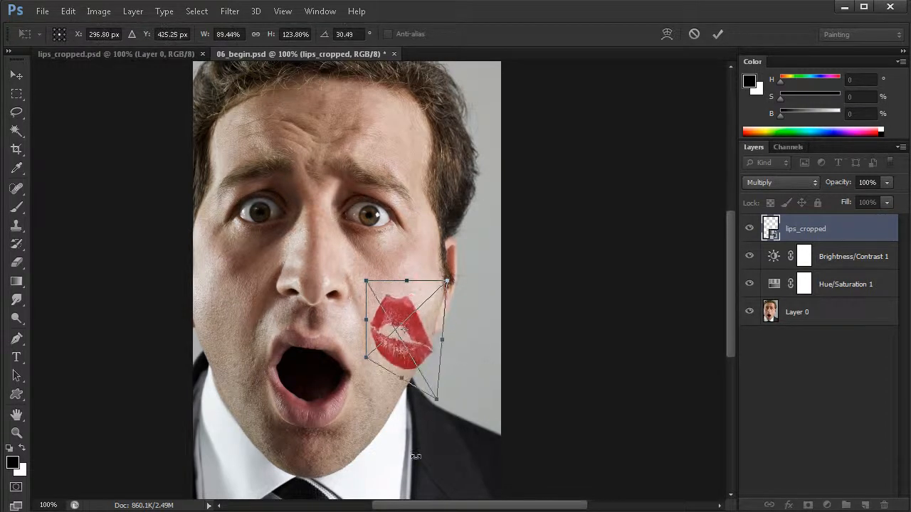
pyautogui.hotkey('ctrl', 'z')
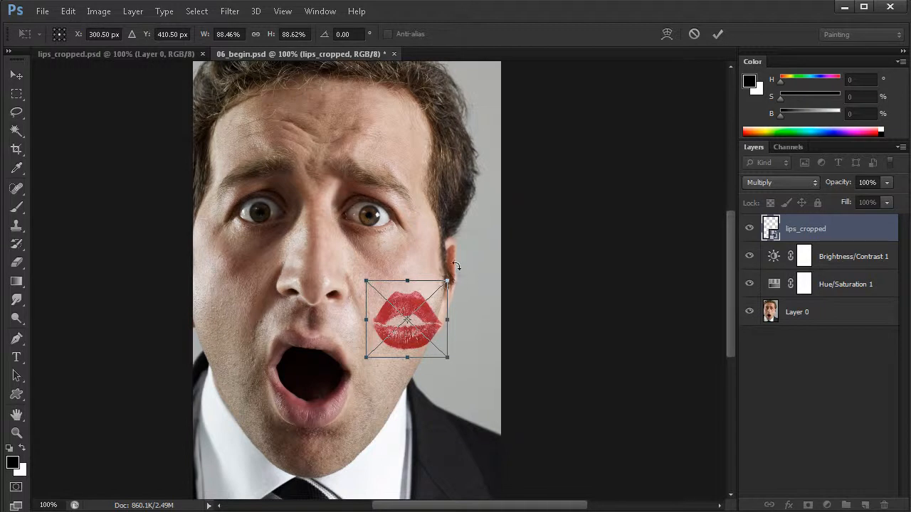
pyautogui.moveTo(467, 277); pyautogui.dragTo(434, 245)
pyautogui.moveTo(430, 331); pyautogui.dragTo(435, 327)
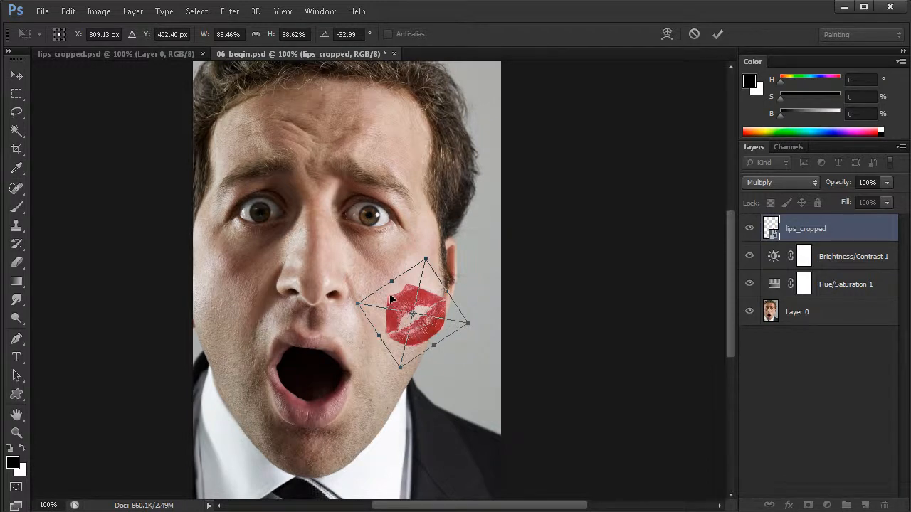
# Distort the lip print's corners to follow the cheek's curve, apply the transform, and move the print slightly lower.
pyautogui.moveTo(392, 286); pyautogui.dragTo(416, 290)
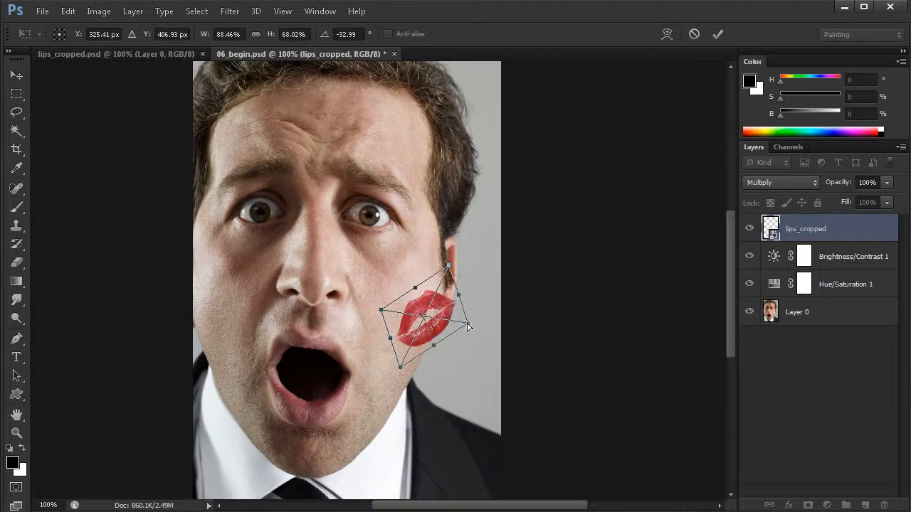
pyautogui.moveTo(468, 326); pyautogui.dragTo(448, 327)
pyautogui.moveTo(381, 313); pyautogui.dragTo(376, 308)
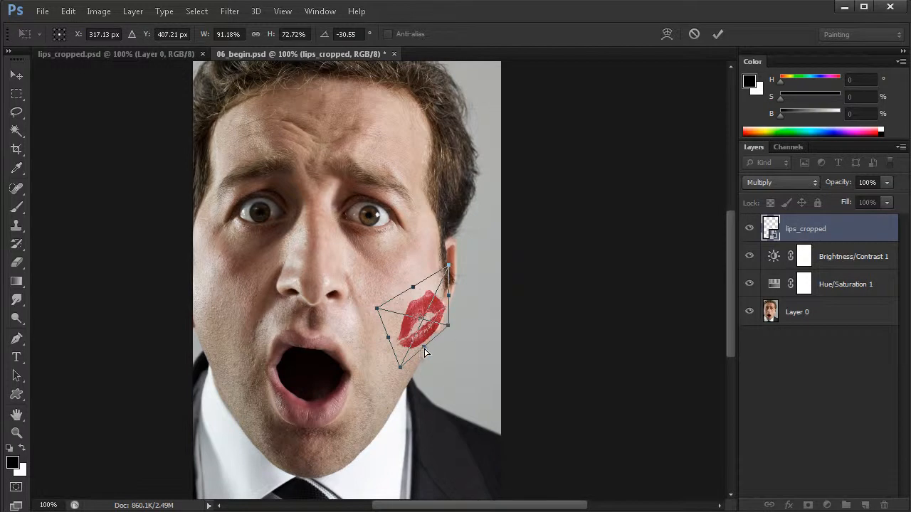
pyautogui.moveTo(448, 329); pyautogui.dragTo(453, 328)
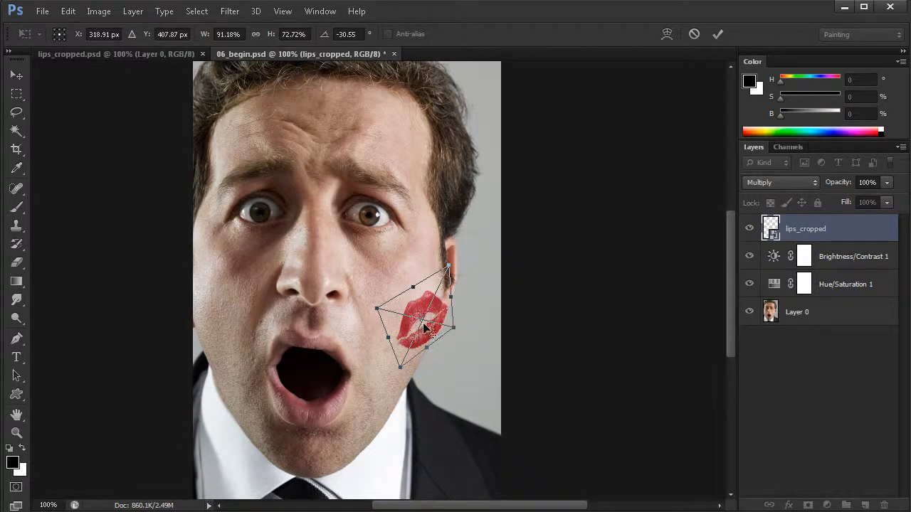
pyautogui.press('Return')
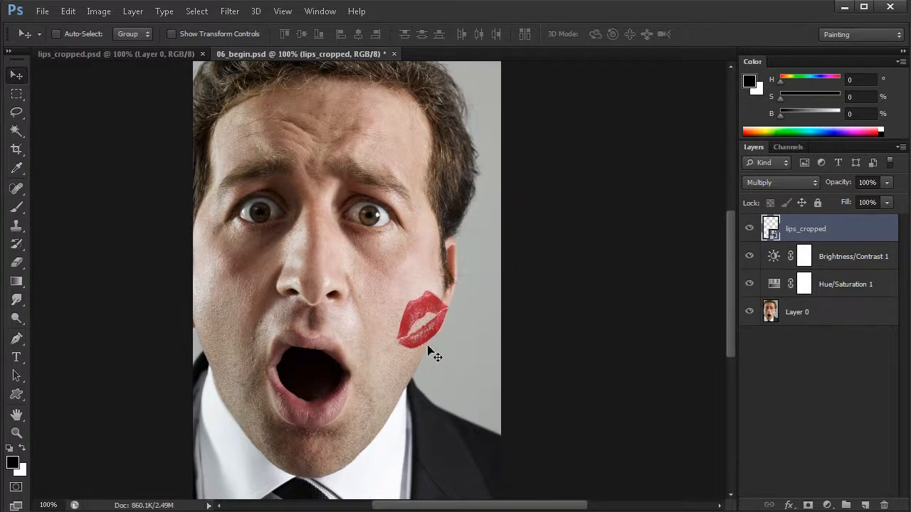
pyautogui.moveTo(438, 319)
pyautogui.mouseDown()
pyautogui.moveTo(424, 350)
pyautogui.moveTo(439, 323)
pyautogui.mouseUp()
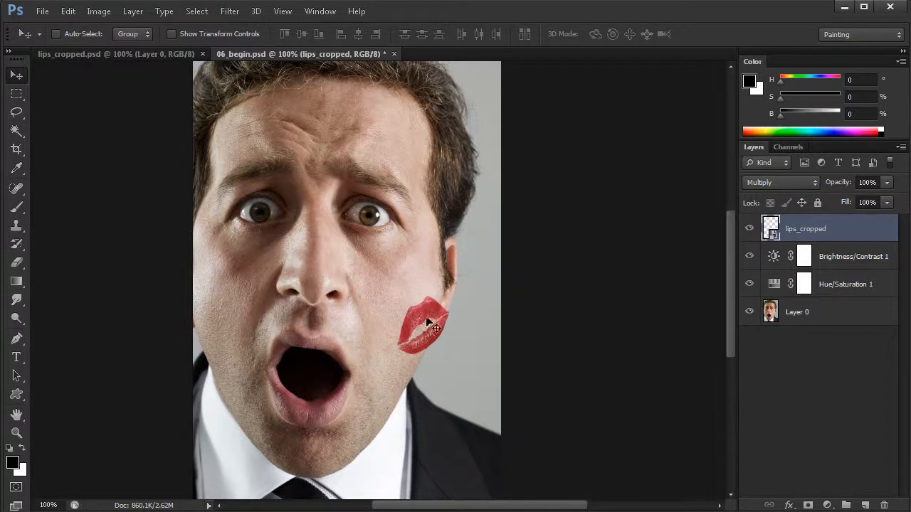
# Lower the lips_cropped layer's opacity to 84%.
pyautogui.hotkey('ctrl', '-')
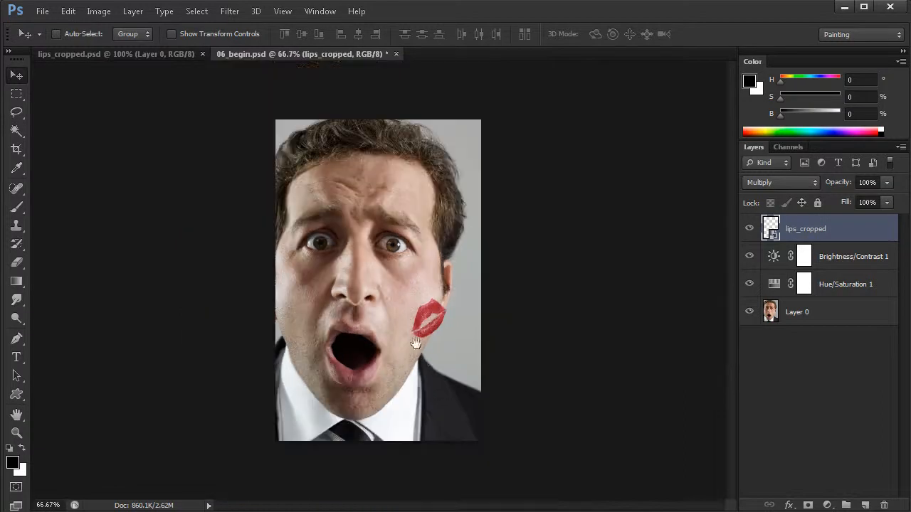
pyautogui.hotkey('ctrl', '+')
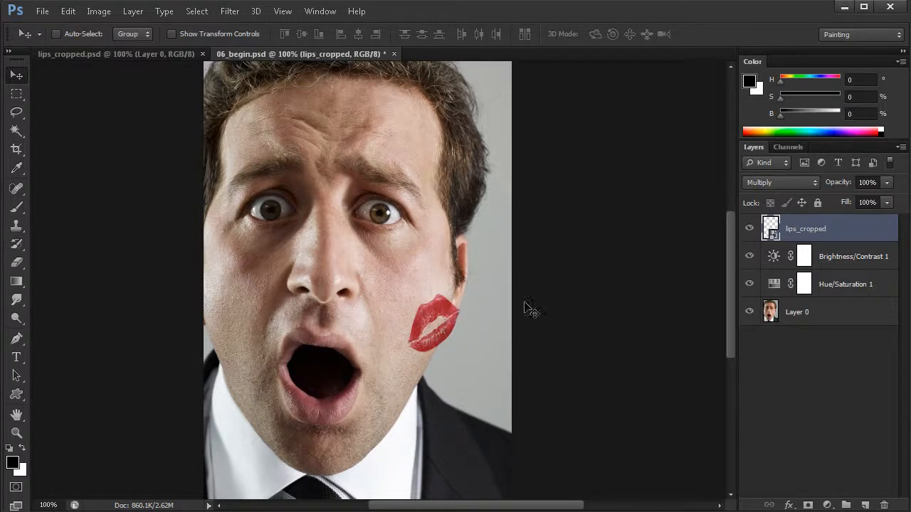
pyautogui.moveTo(842, 186); pyautogui.dragTo(872, 200)
pyautogui.click(886, 185)
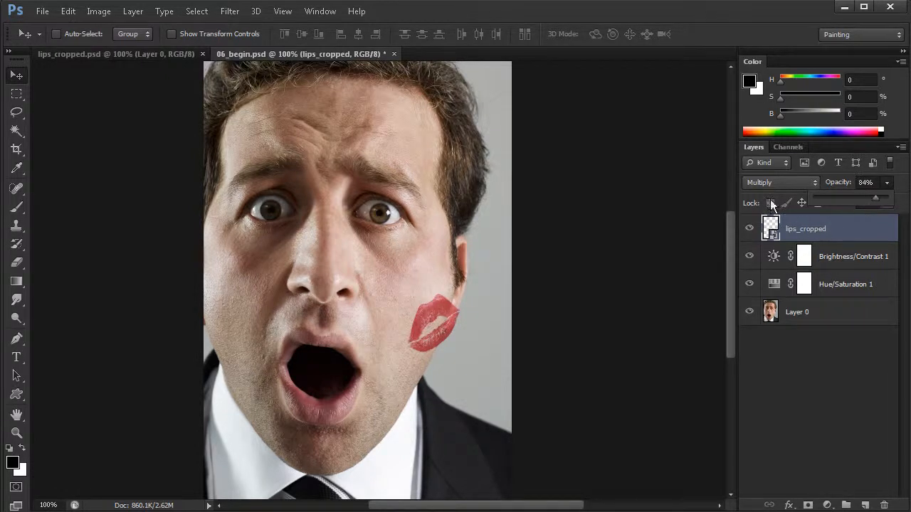
pyautogui.click(528, 261)
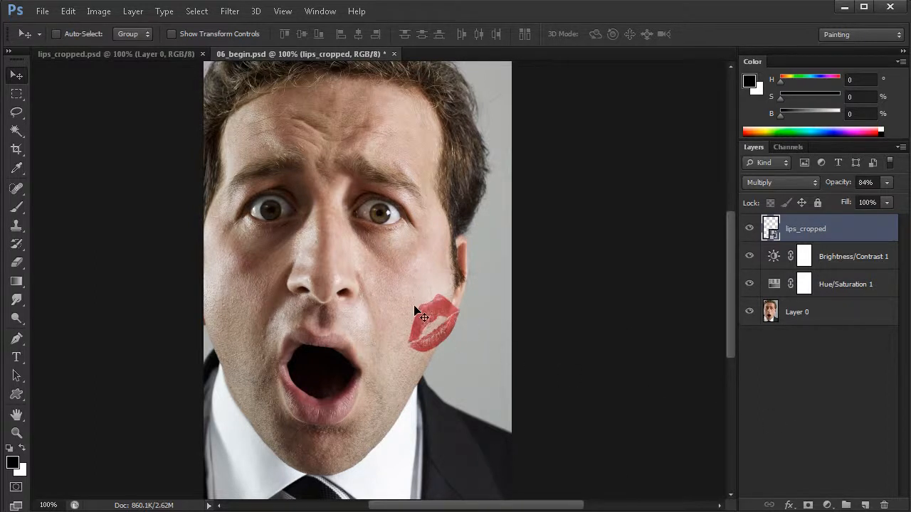
# Add a layer mask to the lips_cropped layer and set the Brush tool's opacity to 100%.
pyautogui.click(808, 505)
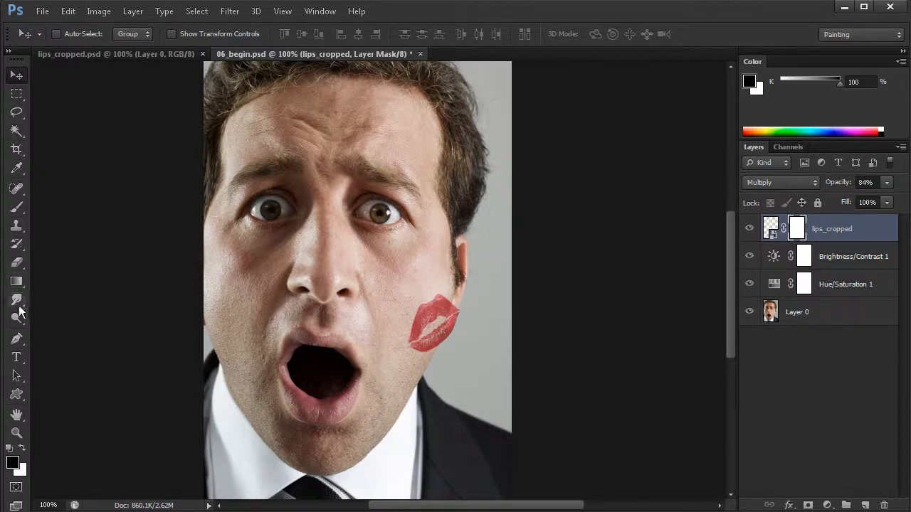
pyautogui.click(17, 207)
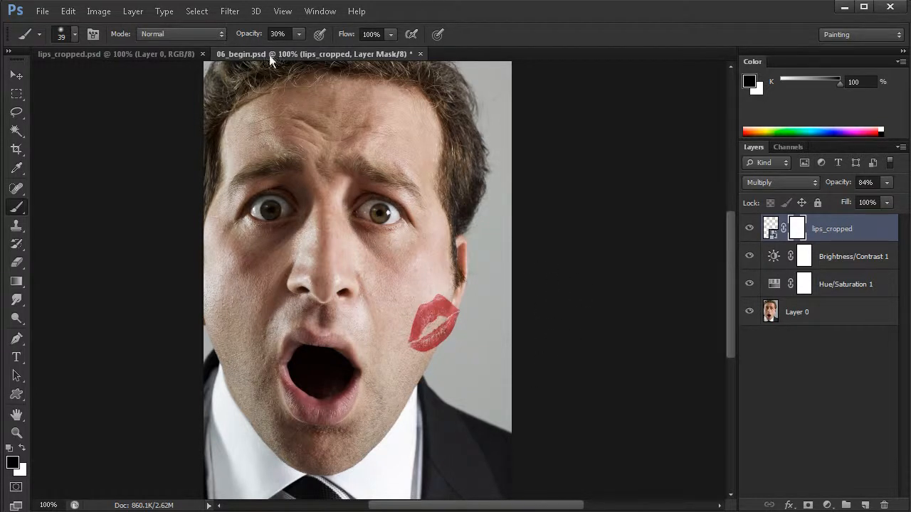
pyautogui.moveTo(247, 38); pyautogui.dragTo(363, 51)
# Set the brush to 13 px with 50% hardness for masking the edge of the lip print.
pyautogui.keyDown('ctrl'); pyautogui.click(447, 340); pyautogui.keyUp('ctrl')
pyautogui.keyDown('ctrl'); pyautogui.click(446, 344); pyautogui.keyUp('ctrl')
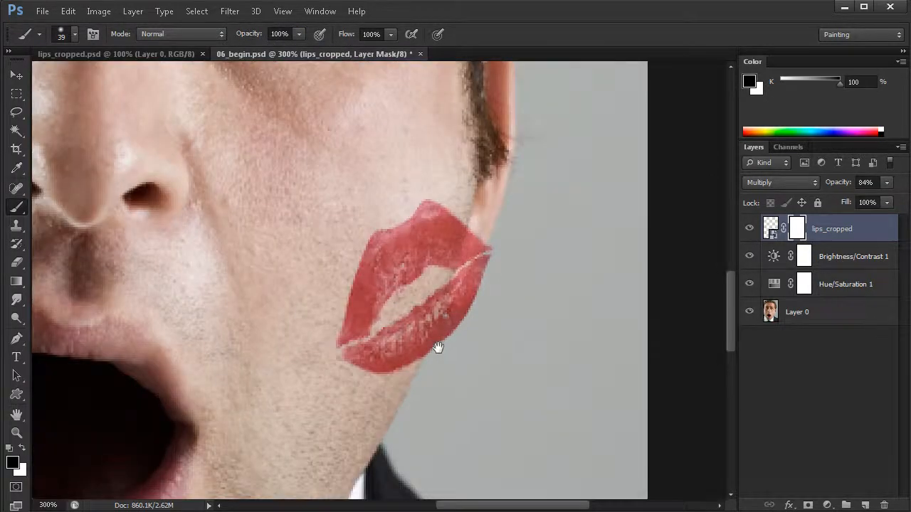
pyautogui.moveTo(435, 349); pyautogui.dragTo(421, 363)
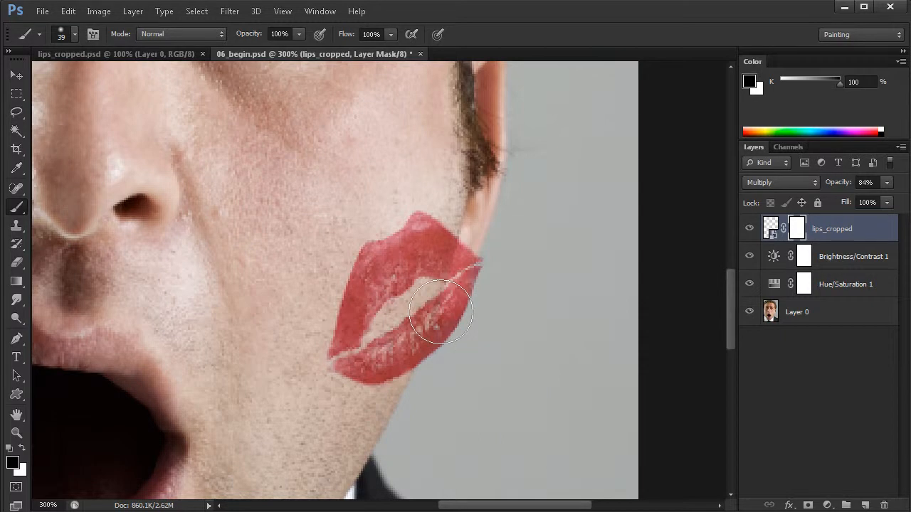
pyautogui.rightClick(410, 169)
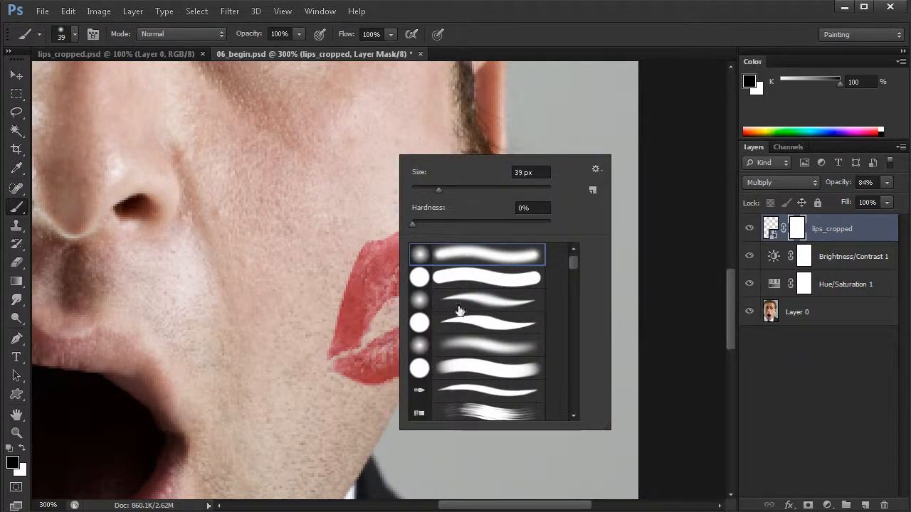
pyautogui.moveTo(413, 224); pyautogui.dragTo(415, 223)
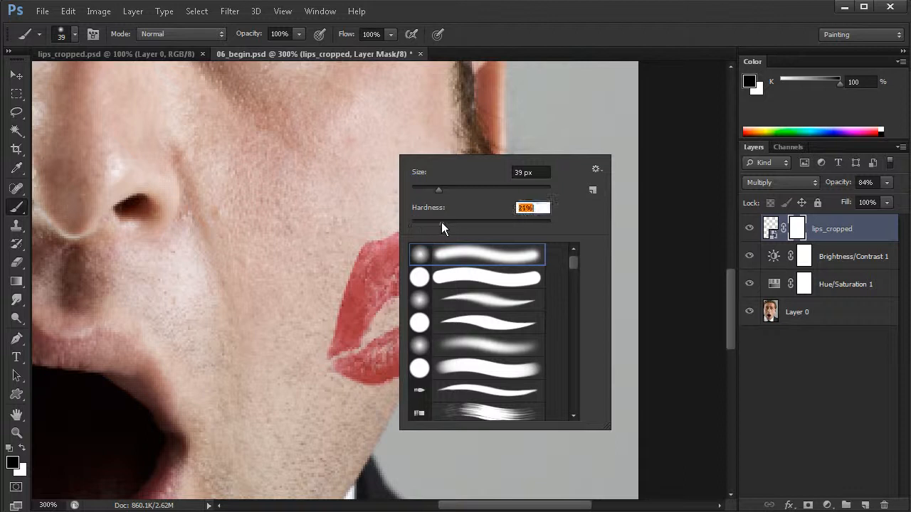
pyautogui.moveTo(482, 221); pyautogui.dragTo(486, 221)
pyautogui.moveTo(438, 188); pyautogui.dragTo(420, 189)
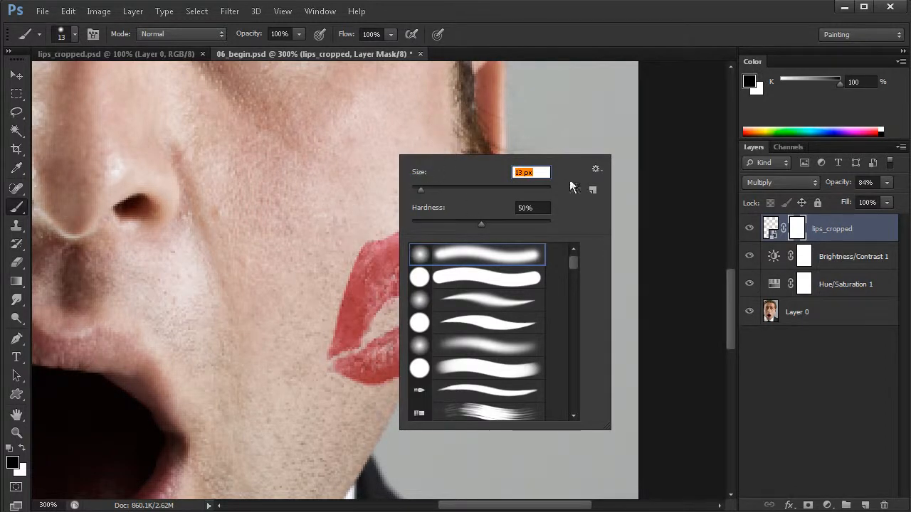
pyautogui.click(671, 185)
# Paint black on the lips_cropped mask to hide the parts of the lip print spilling past the cheek's outer edge.
pyautogui.moveTo(422, 382); pyautogui.dragTo(411, 400)
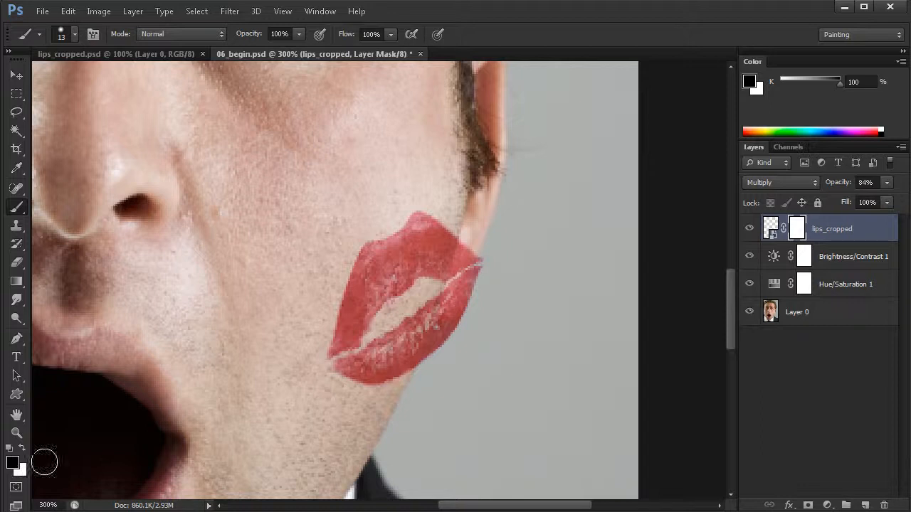
pyautogui.moveTo(486, 243)
pyautogui.mouseDown()
pyautogui.moveTo(444, 370)
pyautogui.moveTo(488, 242)
pyautogui.moveTo(478, 224)
pyautogui.moveTo(443, 363)
pyautogui.moveTo(474, 229)
pyautogui.moveTo(421, 398)
pyautogui.moveTo(477, 257)
pyautogui.moveTo(472, 247)
pyautogui.moveTo(420, 395)
pyautogui.moveTo(463, 295)
pyautogui.moveTo(425, 385)
pyautogui.moveTo(478, 225)
pyautogui.moveTo(454, 320)
pyautogui.moveTo(424, 385)
pyautogui.moveTo(475, 248)
pyautogui.moveTo(418, 403)
pyautogui.moveTo(458, 277)
pyautogui.moveTo(493, 224)
pyautogui.moveTo(466, 249)
pyautogui.moveTo(432, 225)
pyautogui.moveTo(459, 299)
pyautogui.moveTo(444, 319)
pyautogui.mouseUp()
pyautogui.keyDown('alt'); pyautogui.click(441, 321); pyautogui.keyUp('alt')
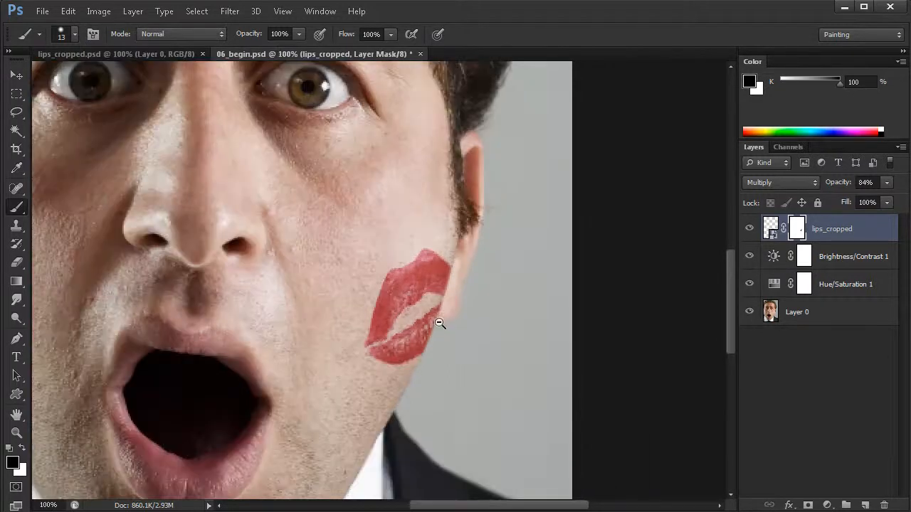
pyautogui.keyDown('alt'); pyautogui.click(441, 328); pyautogui.keyUp('alt')
pyautogui.keyDown('alt'); pyautogui.click(441, 335); pyautogui.keyUp('alt')
# Set the brush to 38 px with 0% hardness for softening the lip print.
pyautogui.click(438, 334)
pyautogui.click(437, 326)
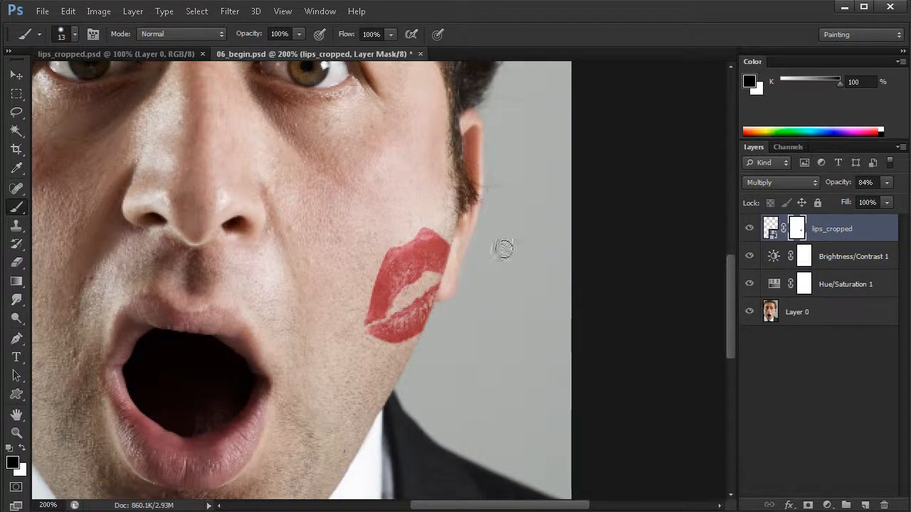
pyautogui.rightClick(497, 178)
pyautogui.click(580, 280)
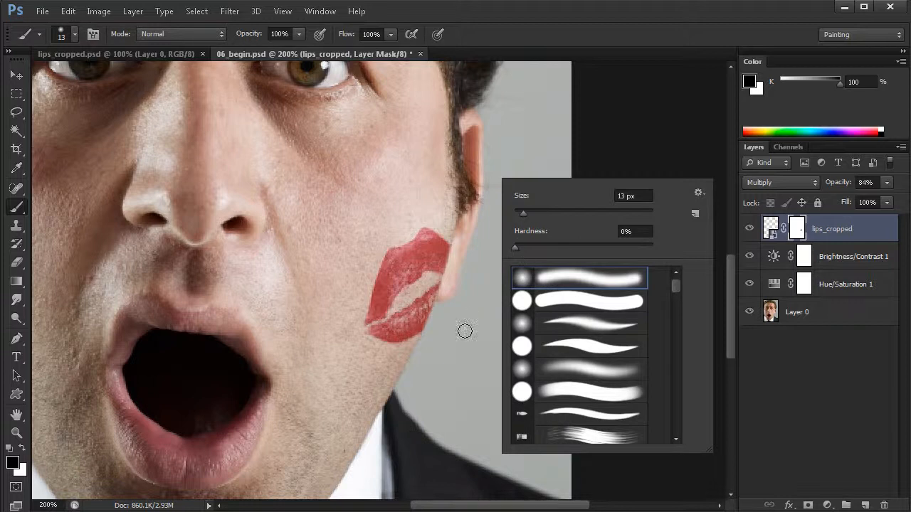
pyautogui.moveTo(523, 212); pyautogui.dragTo(539, 214)
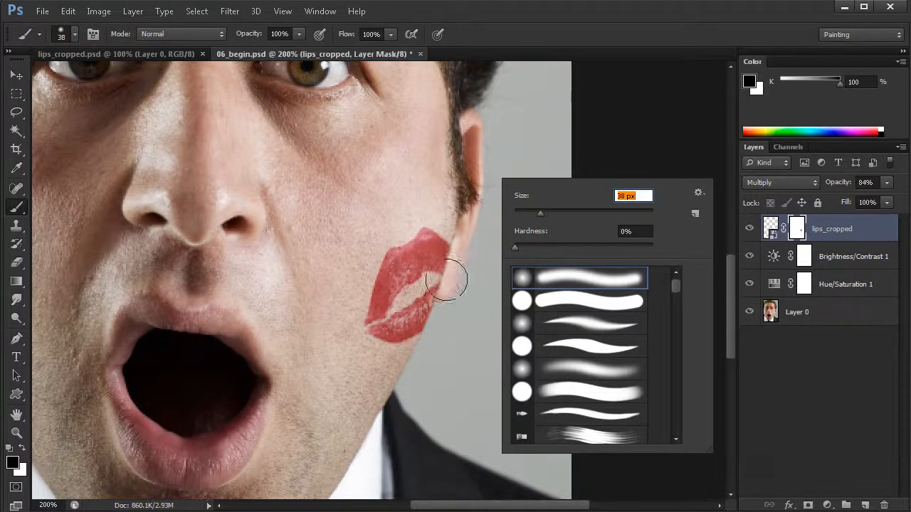
pyautogui.click(626, 125)
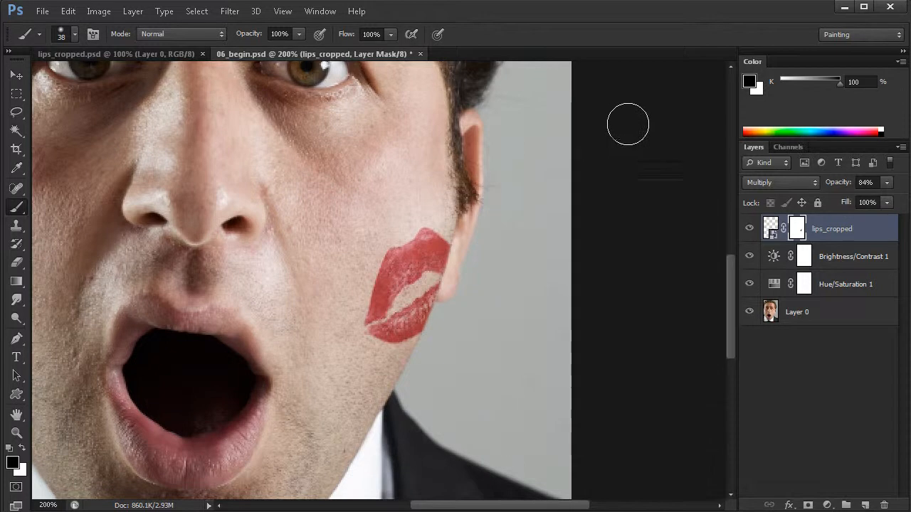
# Set the brush opacity to 30% and paint black on the mask to fade the lip print's outer edge.
pyautogui.click(296, 38)
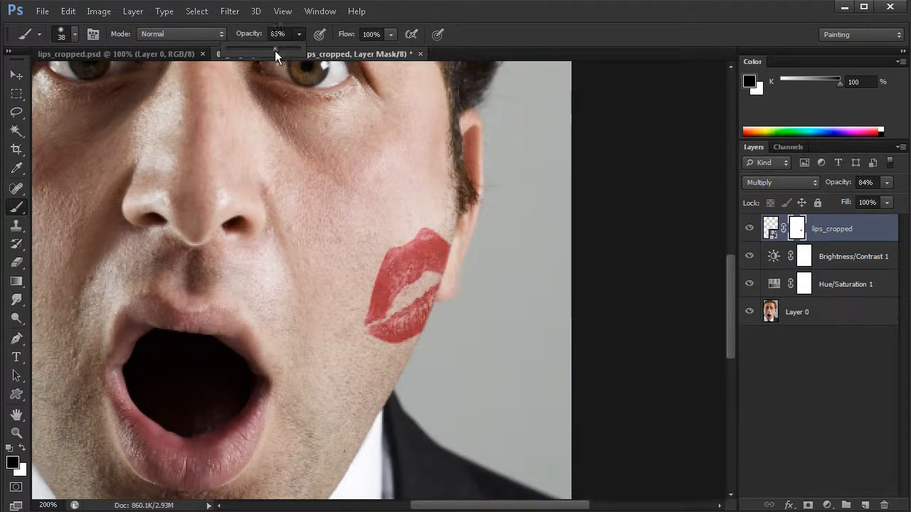
pyautogui.moveTo(252, 52); pyautogui.dragTo(246, 52)
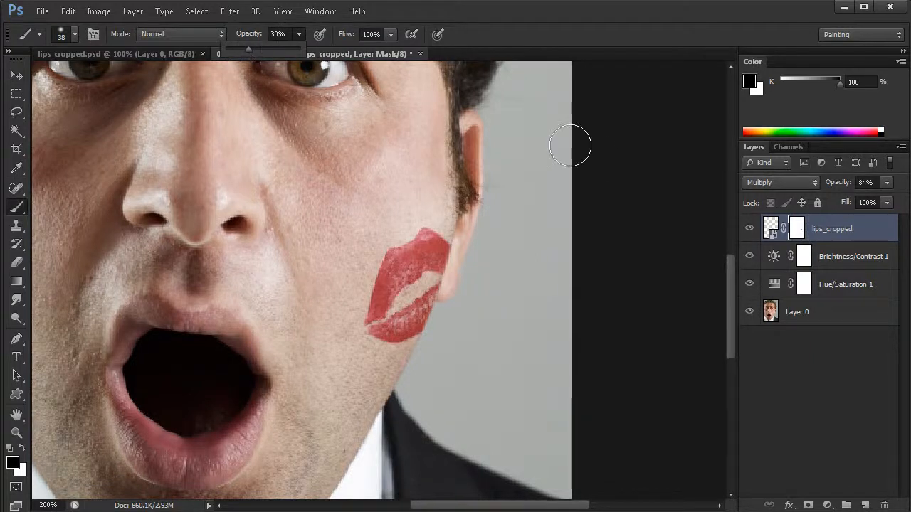
pyautogui.click(608, 168)
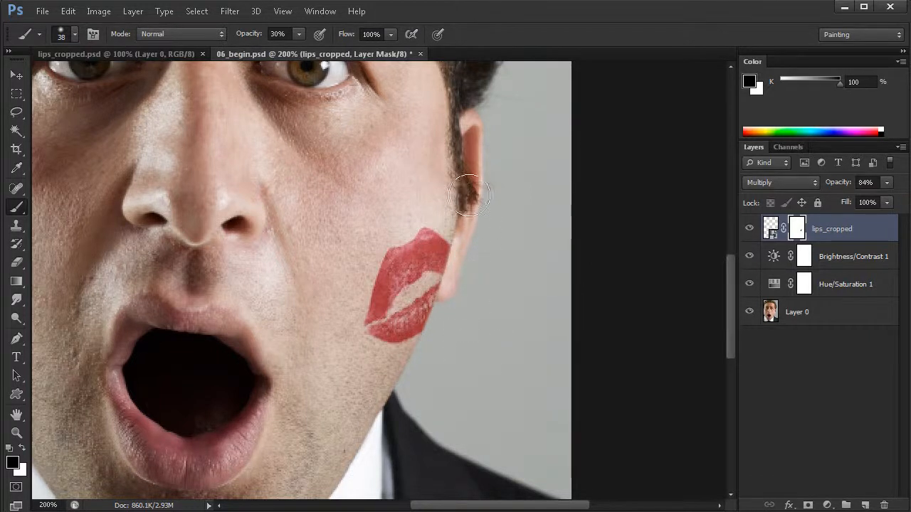
pyautogui.moveTo(461, 243); pyautogui.dragTo(424, 351)
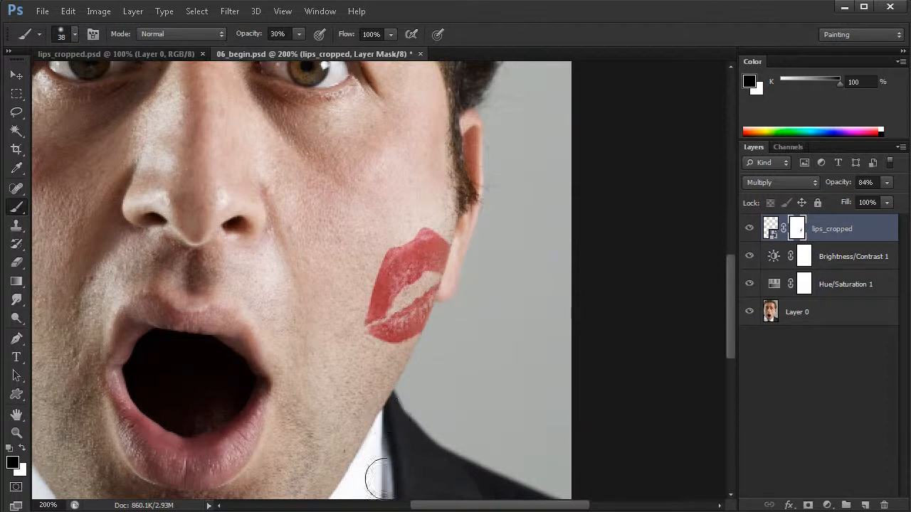
# Examine the masked lip print on the cheek close up and within the whole portrait.
pyautogui.keyDown('alt'); pyautogui.click(432, 369); pyautogui.keyUp('alt')
pyautogui.keyDown('alt'); pyautogui.click(429, 382); pyautogui.keyUp('alt')
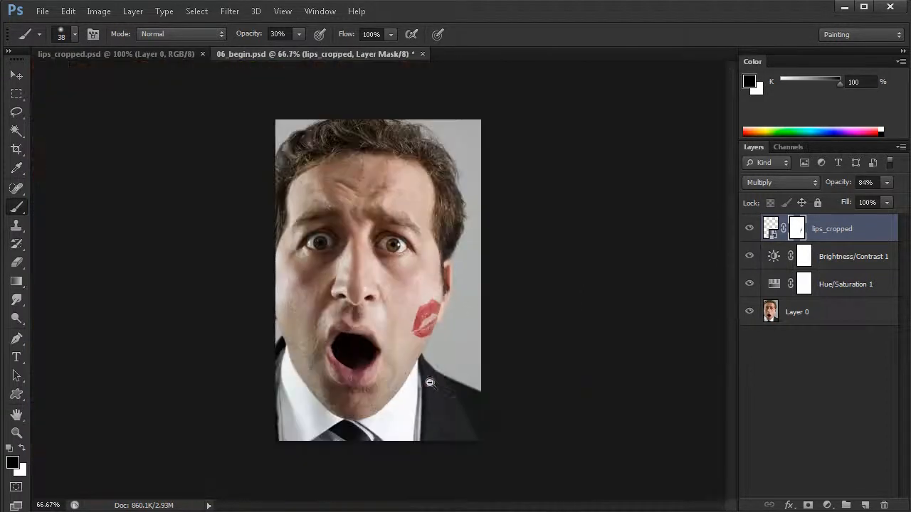
pyautogui.keyDown('ctrl'); pyautogui.click(434, 368); pyautogui.keyUp('ctrl')
pyautogui.keyDown('ctrl'); pyautogui.click(433, 366); pyautogui.keyUp('ctrl')
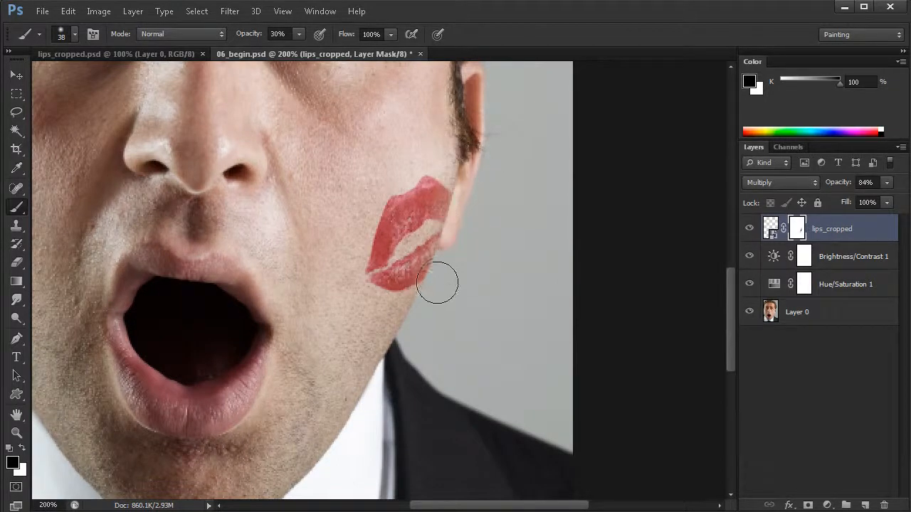
pyautogui.hotkey('ctrl', '-')
pyautogui.hotkey('ctrl', '-')
pyautogui.hotkey('ctrl', '-')
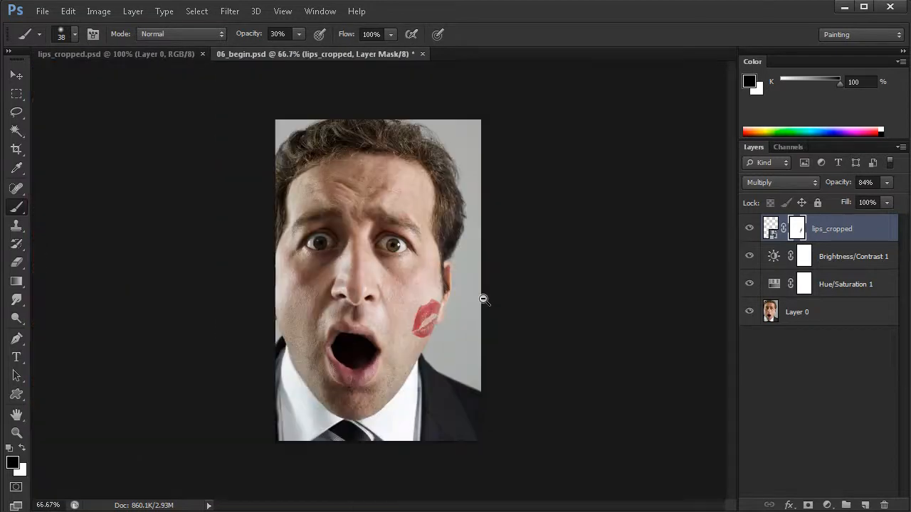
pyautogui.keyDown('ctrl'); pyautogui.click(451, 359); pyautogui.keyUp('ctrl')
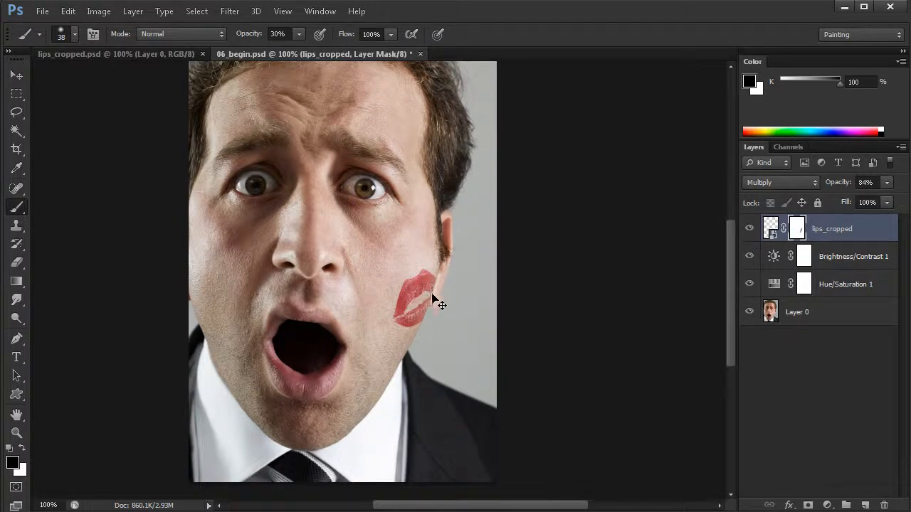
pyautogui.moveTo(431, 315); pyautogui.dragTo(422, 353)
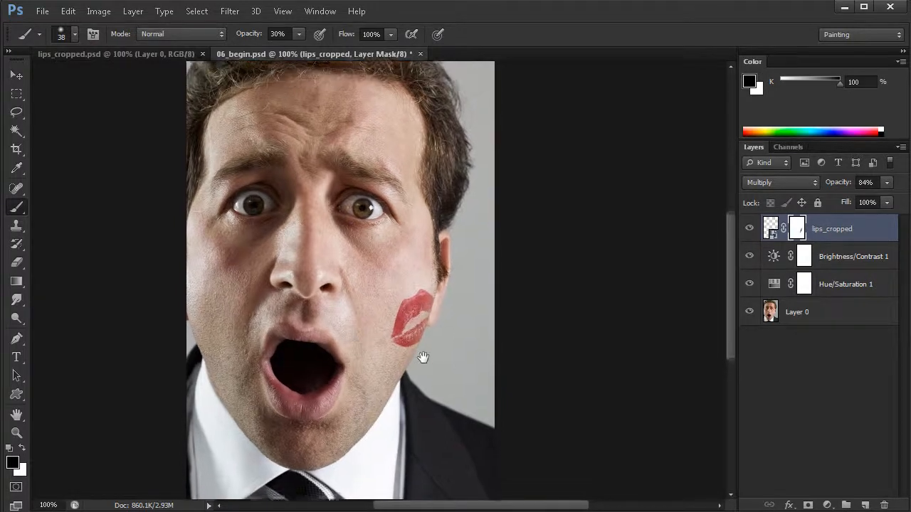
pyautogui.keyDown('alt'); pyautogui.click(423, 350); pyautogui.keyUp('alt')
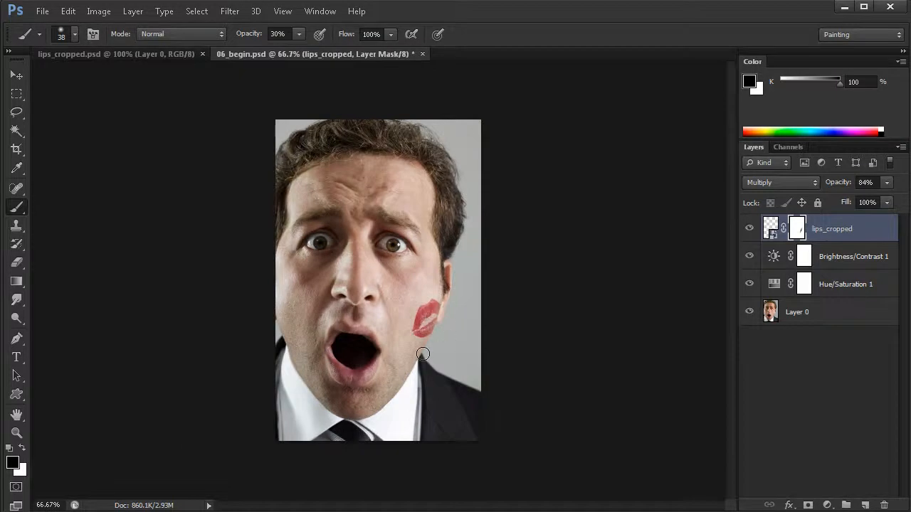